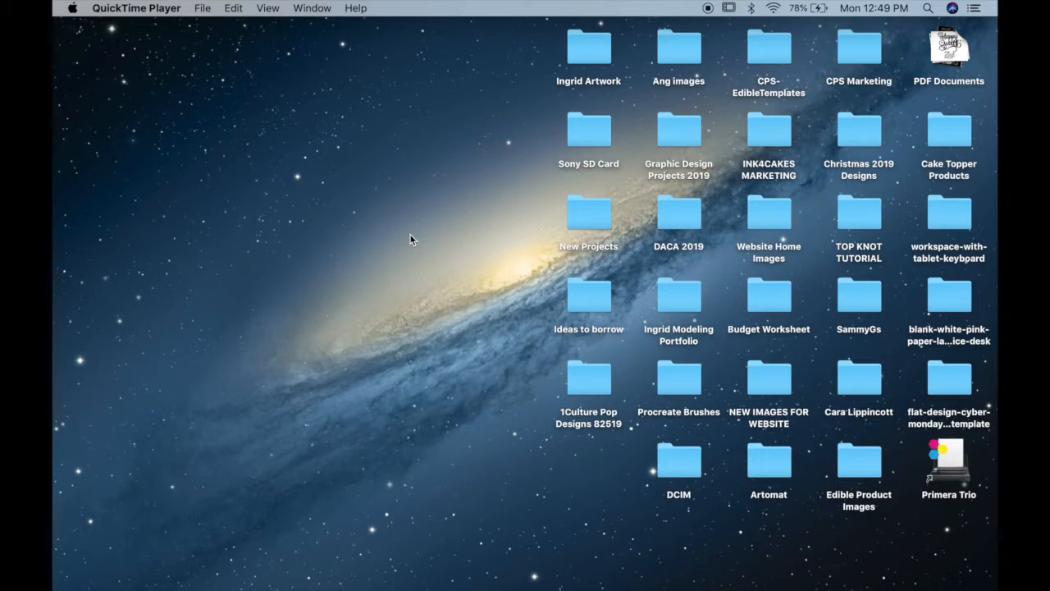
Launch Silhouette Studio and format the print page for the Canon TS6000 series on portrait US Letter paper.
mouse_move(375, 566)
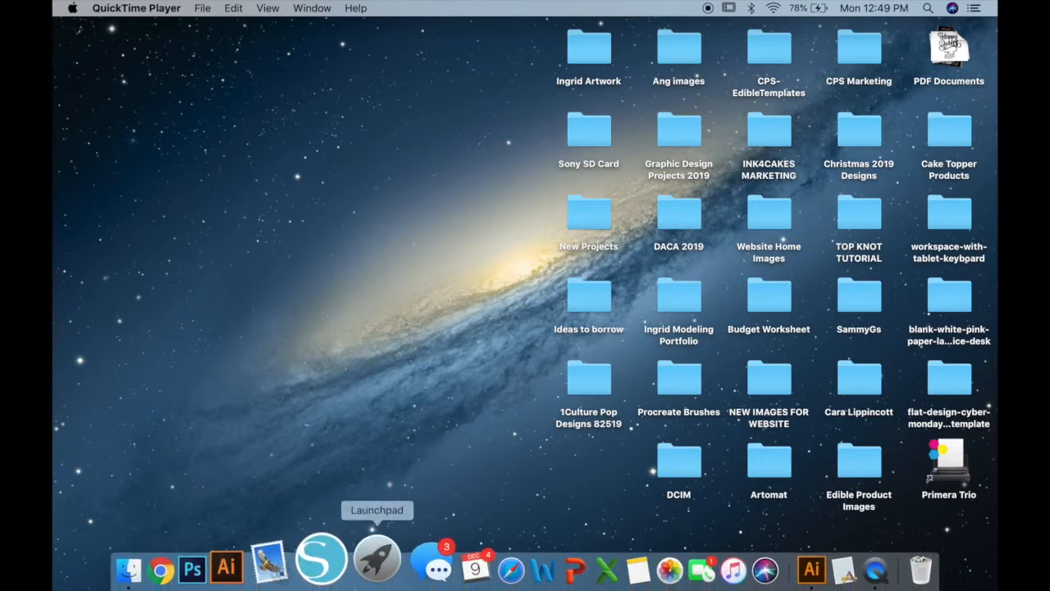
left_click(341, 563)
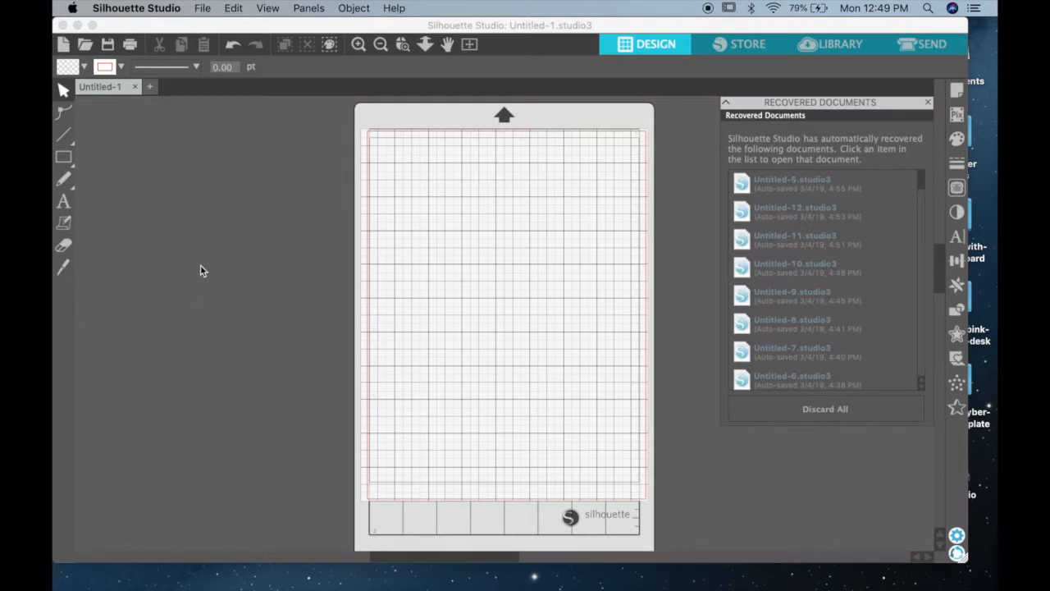
left_click(204, 9)
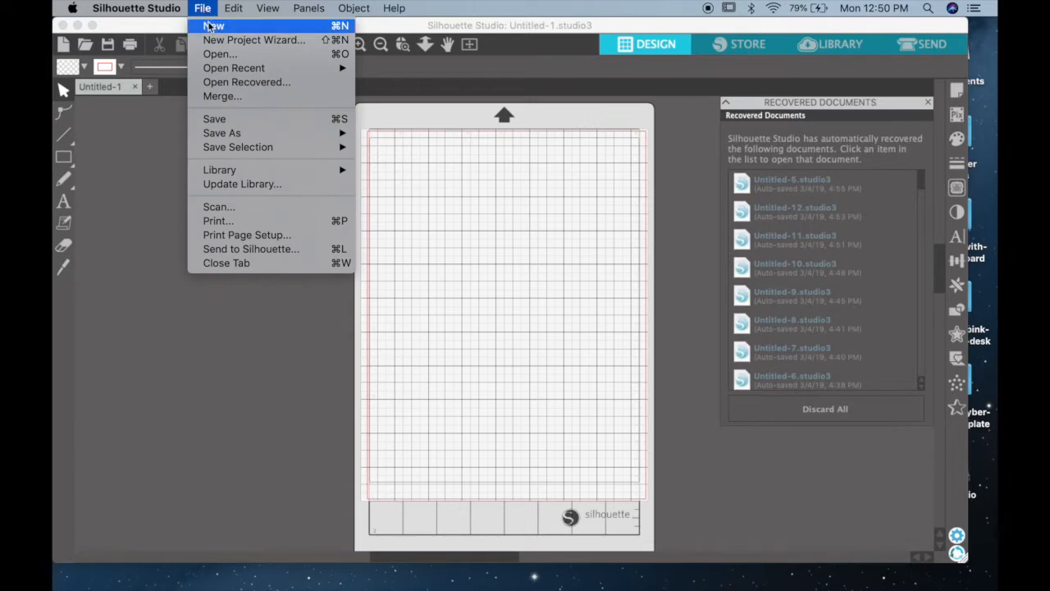
left_click(255, 237)
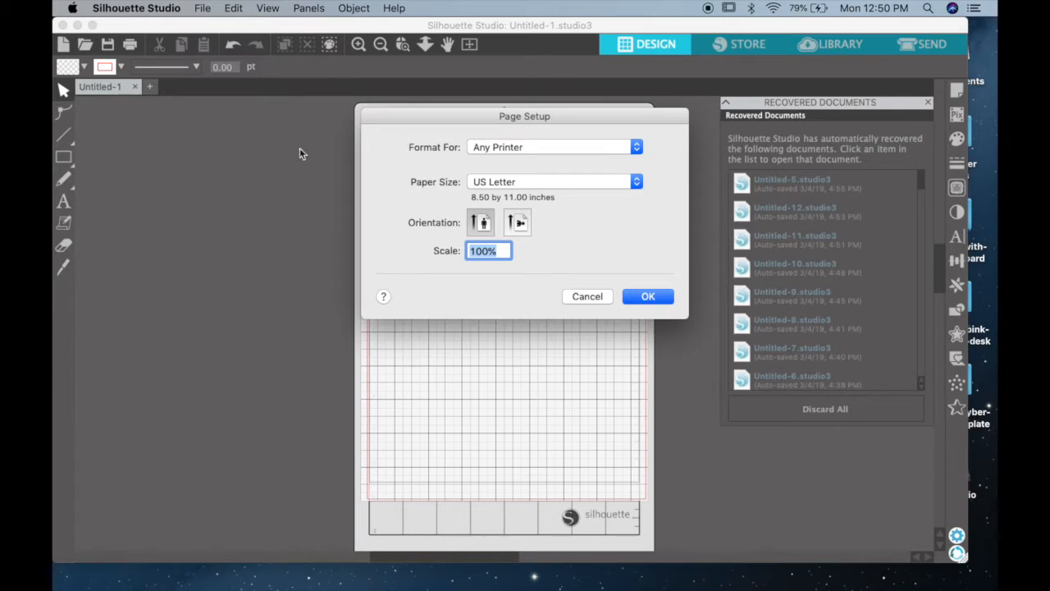
left_click(522, 147)
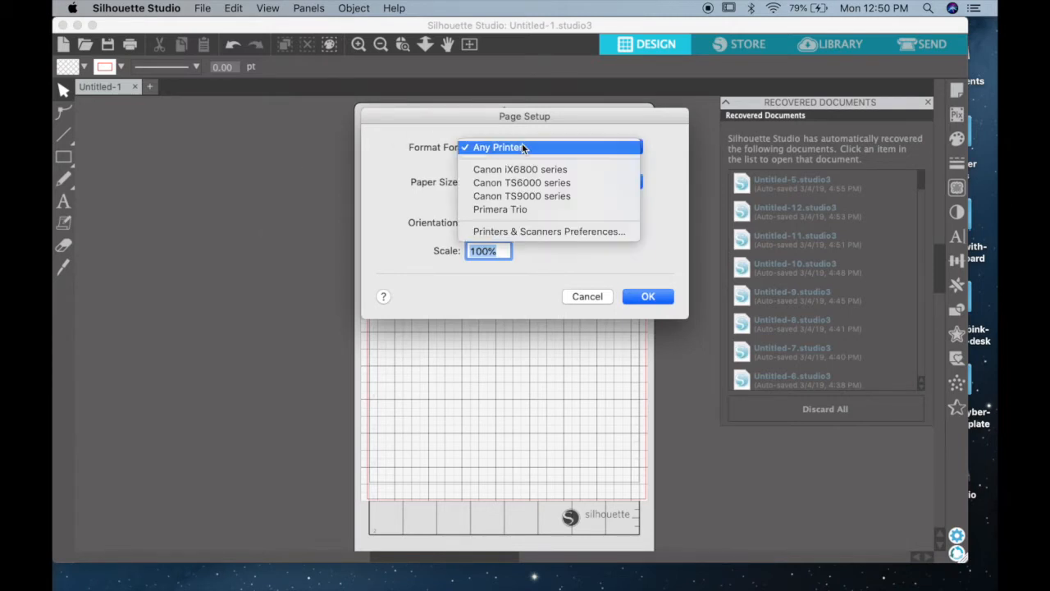
left_click(530, 183)
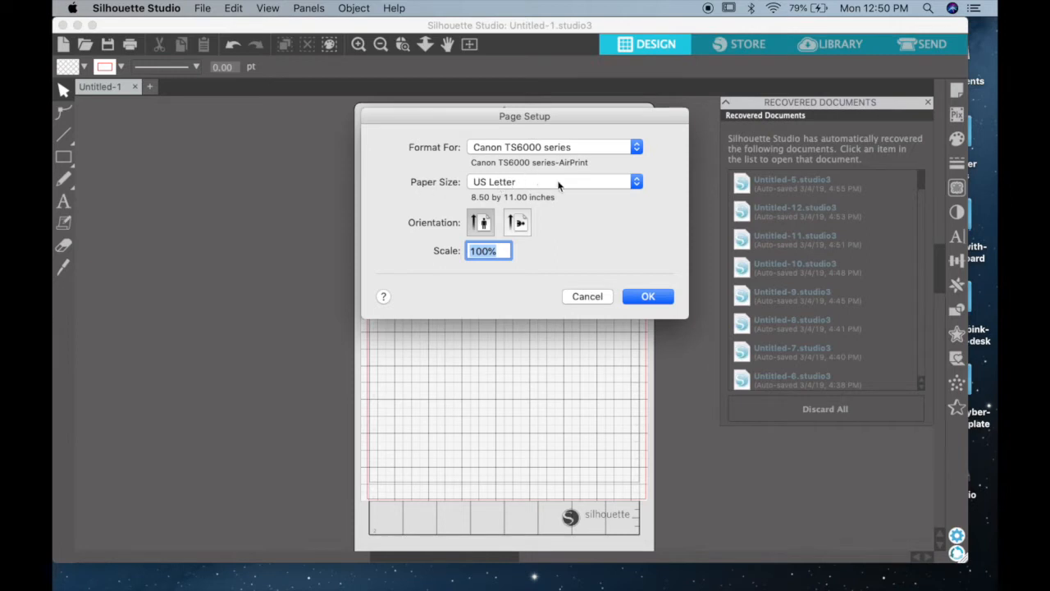
left_click(514, 182)
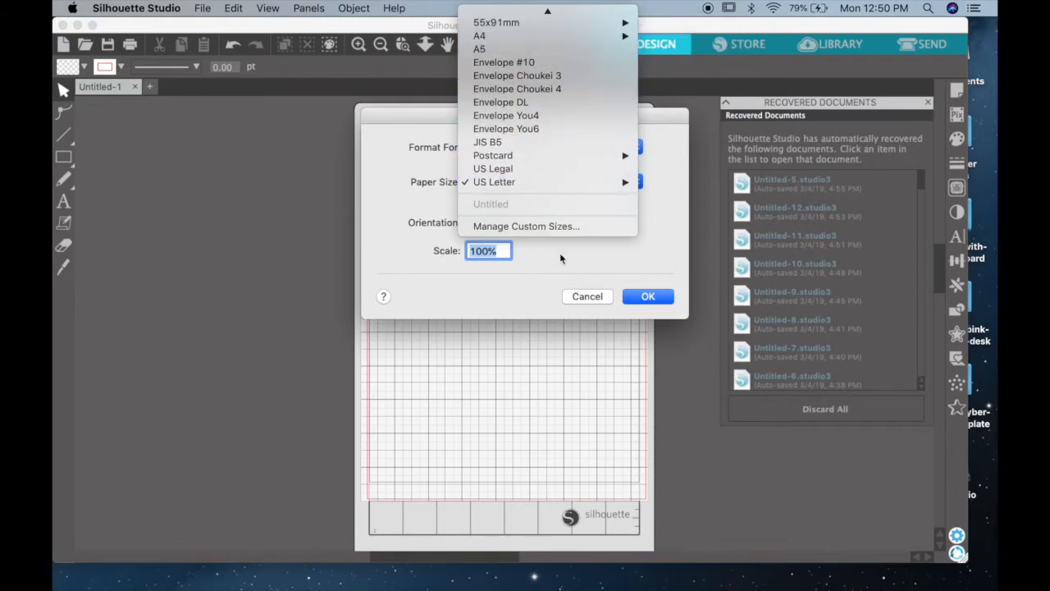
mouse_move(522, 182)
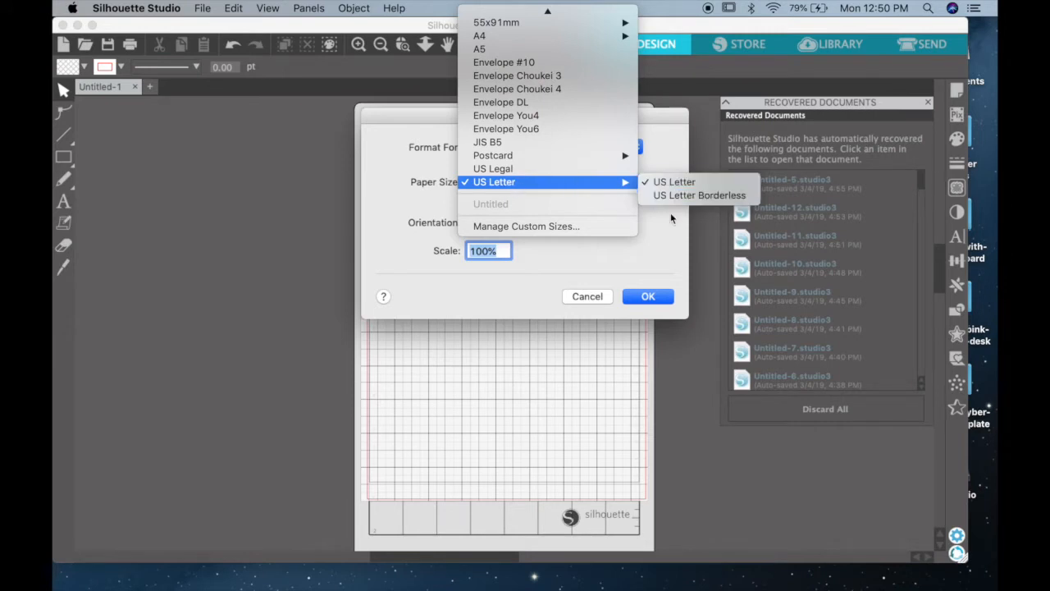
left_click(661, 248)
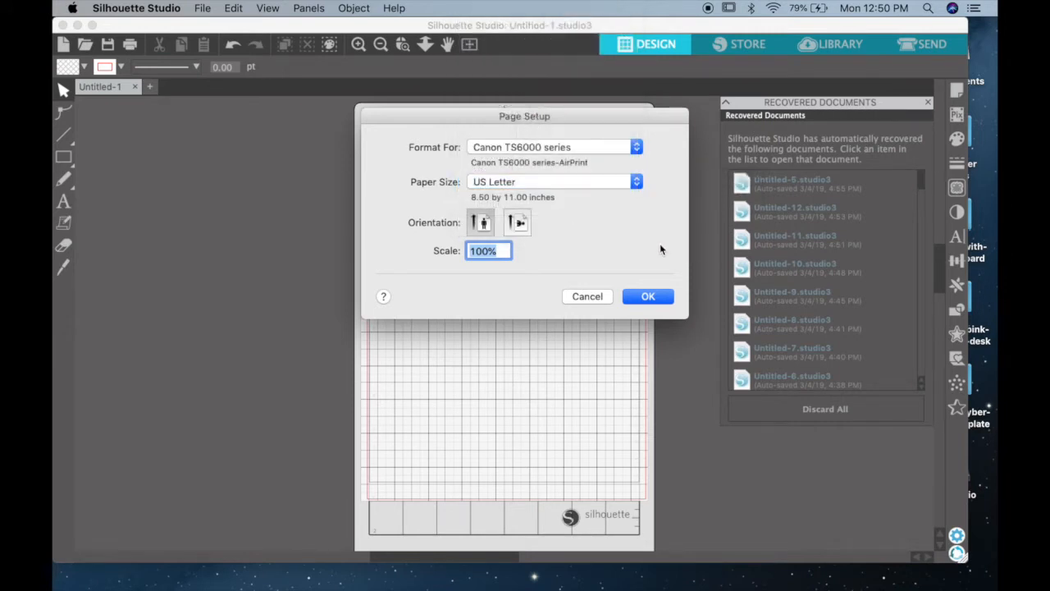
left_click(647, 297)
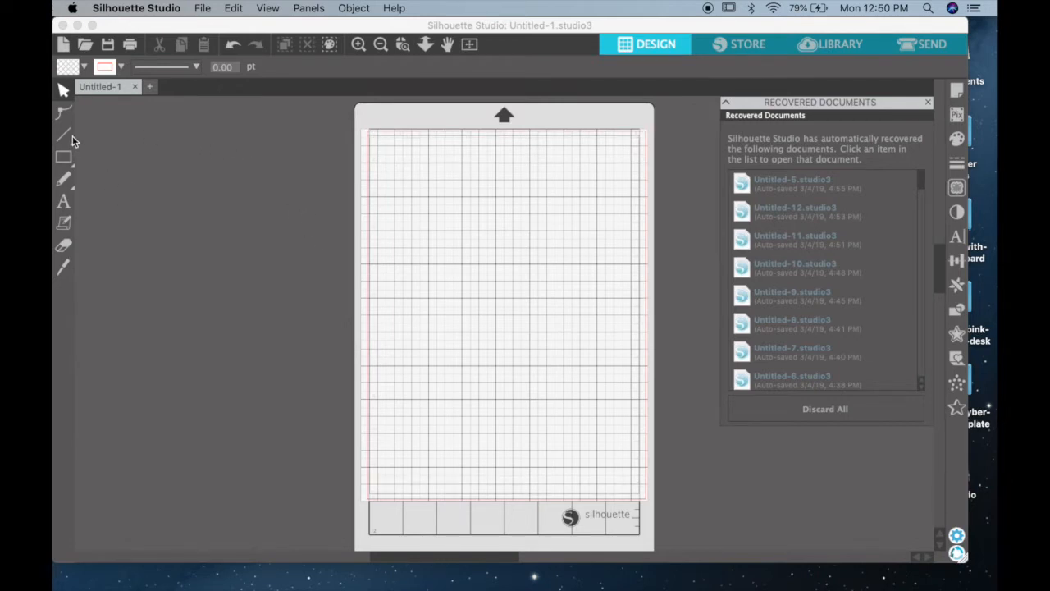
Draw a square-cornered square and a wider rectangle beside it near the upper edge of the page.
mouse_move(61, 164)
left_click(85, 160)
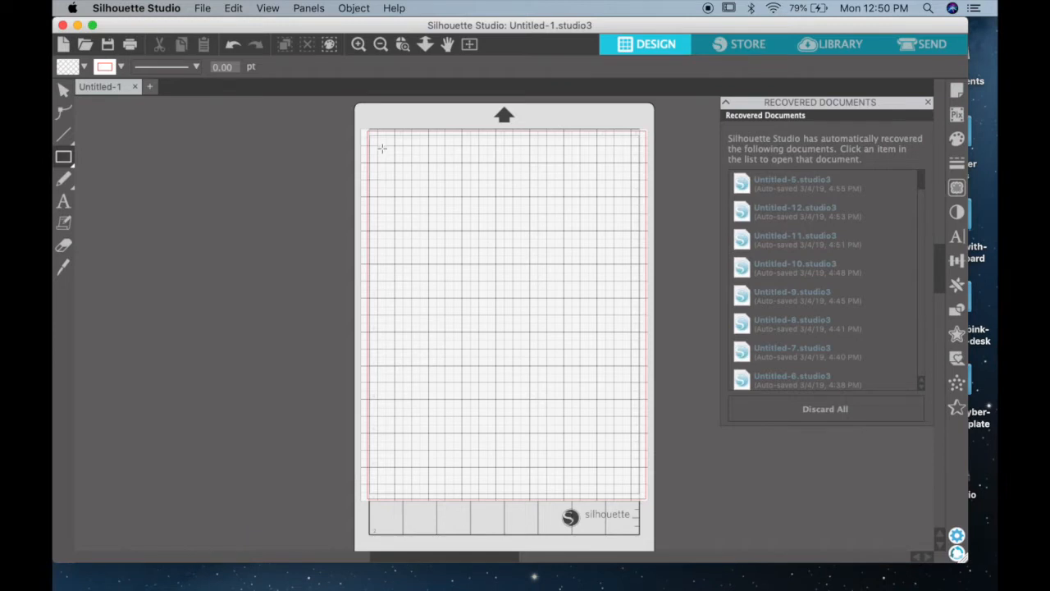
mouse_move(385, 154)
left_mouse_down()
mouse_move(468, 233)
mouse_move(406, 193)
mouse_move(435, 205)
mouse_move(521, 300)
mouse_move(598, 431)
mouse_move(493, 288)
mouse_move(419, 215)
mouse_move(440, 207)
left_mouse_up()
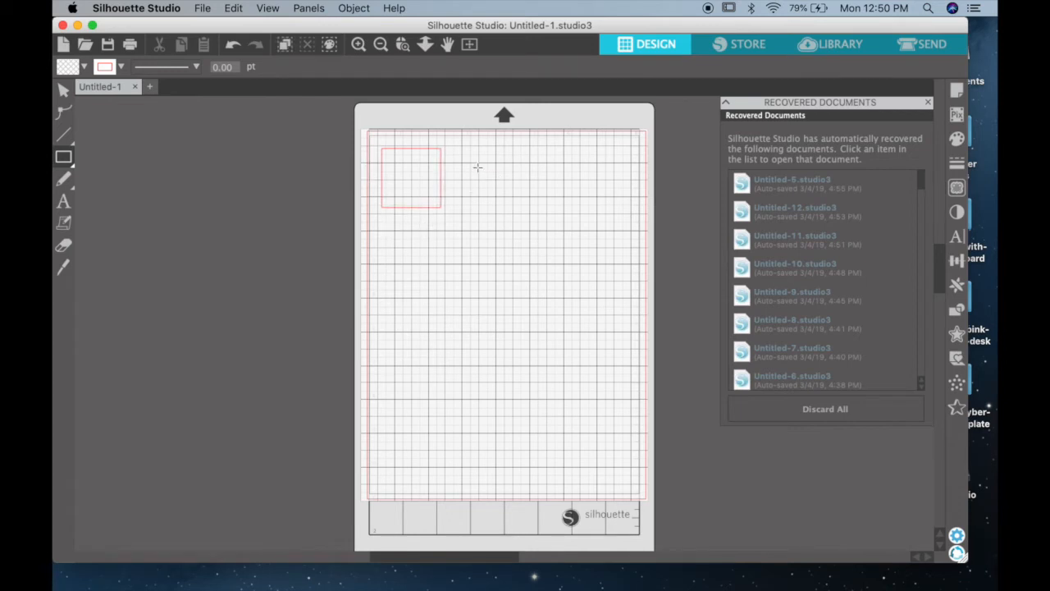
mouse_move(467, 156)
left_mouse_down()
mouse_move(479, 174)
mouse_move(584, 210)
left_mouse_up()
Draw a rounded square and a wider rounded rectangle in a second row below the first two shapes.
mouse_move(66, 156)
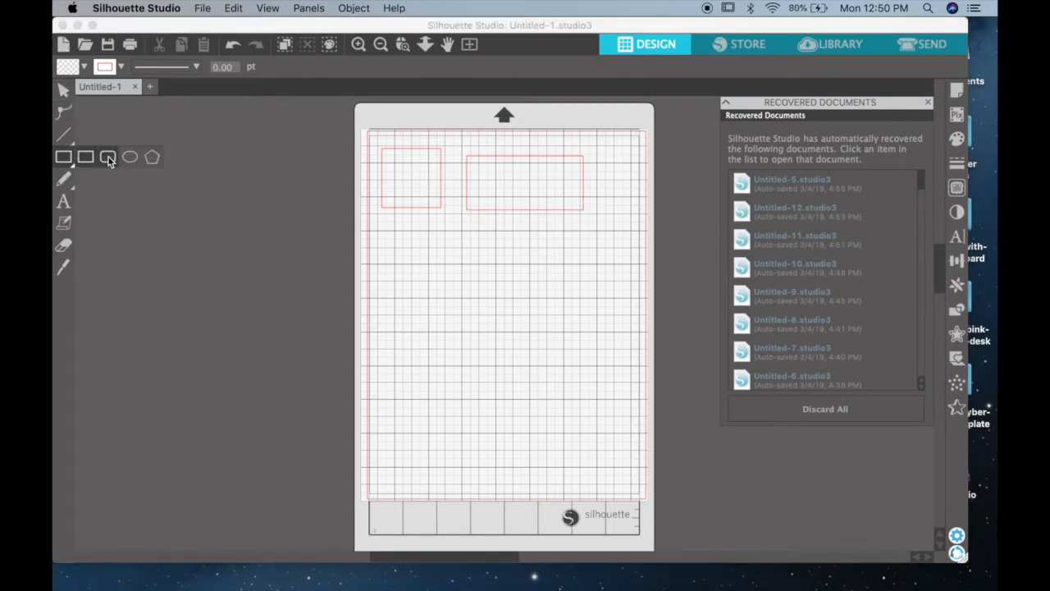
left_click(107, 157)
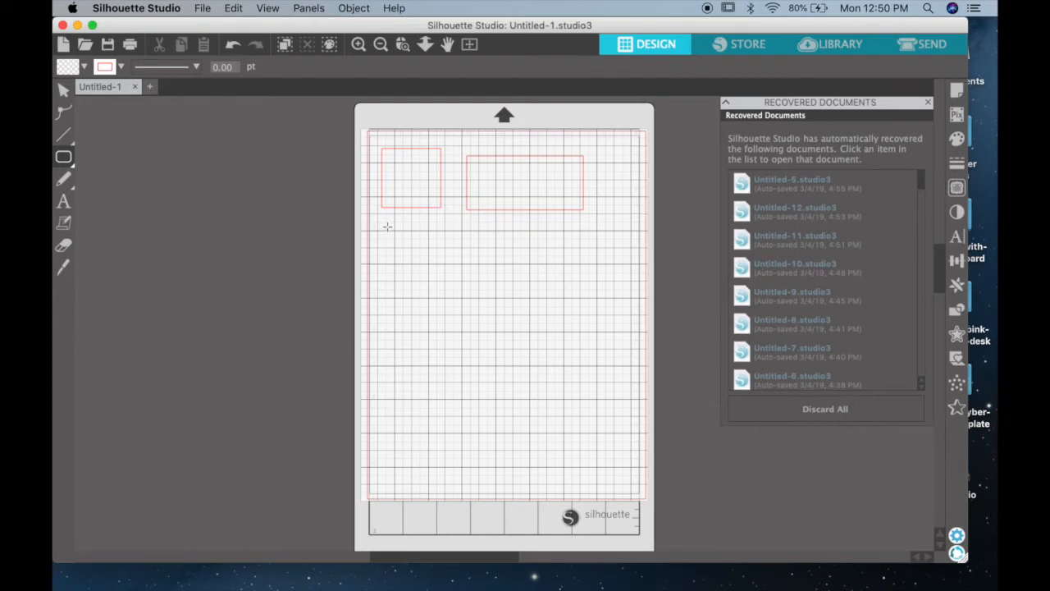
left_click_drag(387, 227, 452, 302)
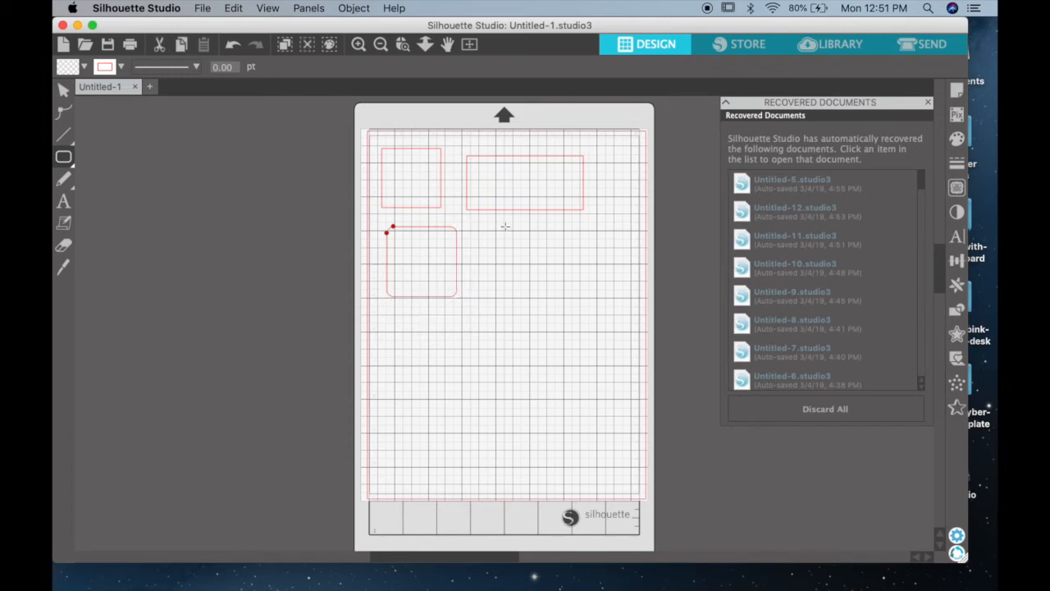
left_click_drag(482, 233, 611, 298)
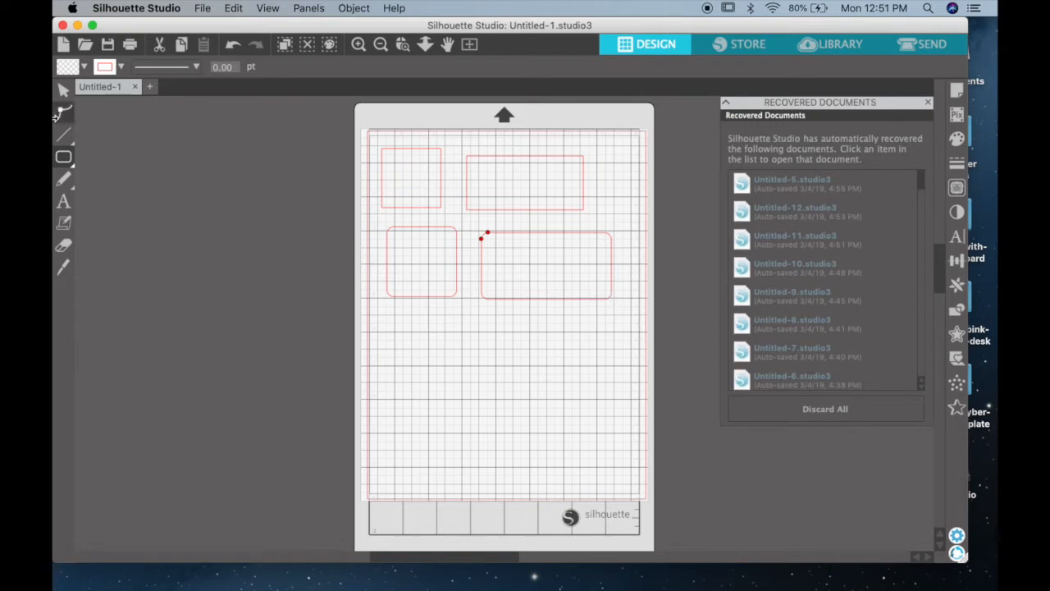
Draw a circle and a horizontal ellipse side by side below the rounded shapes.
mouse_move(62, 154)
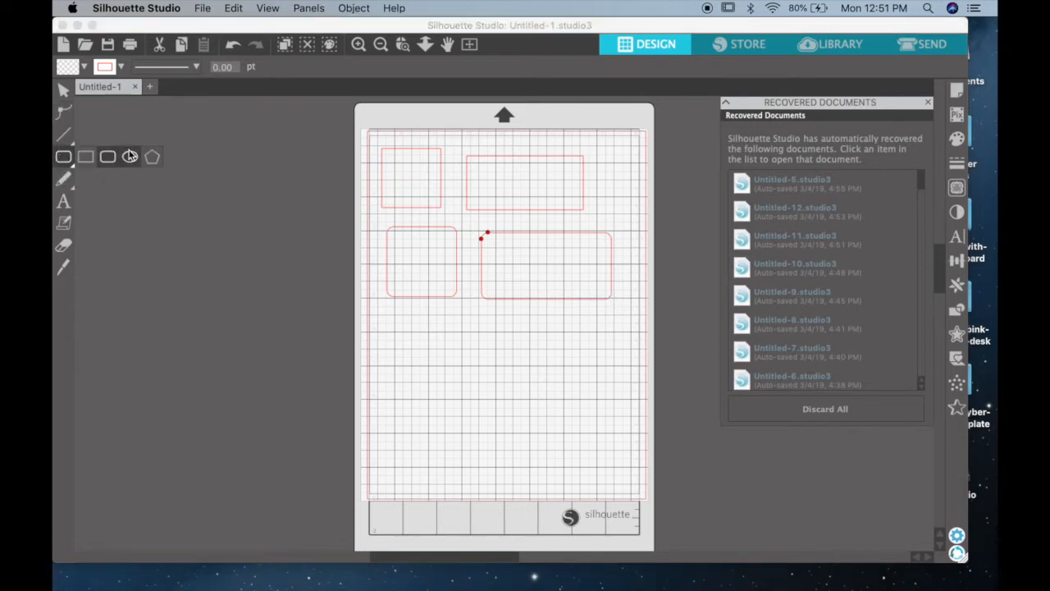
left_click(128, 150)
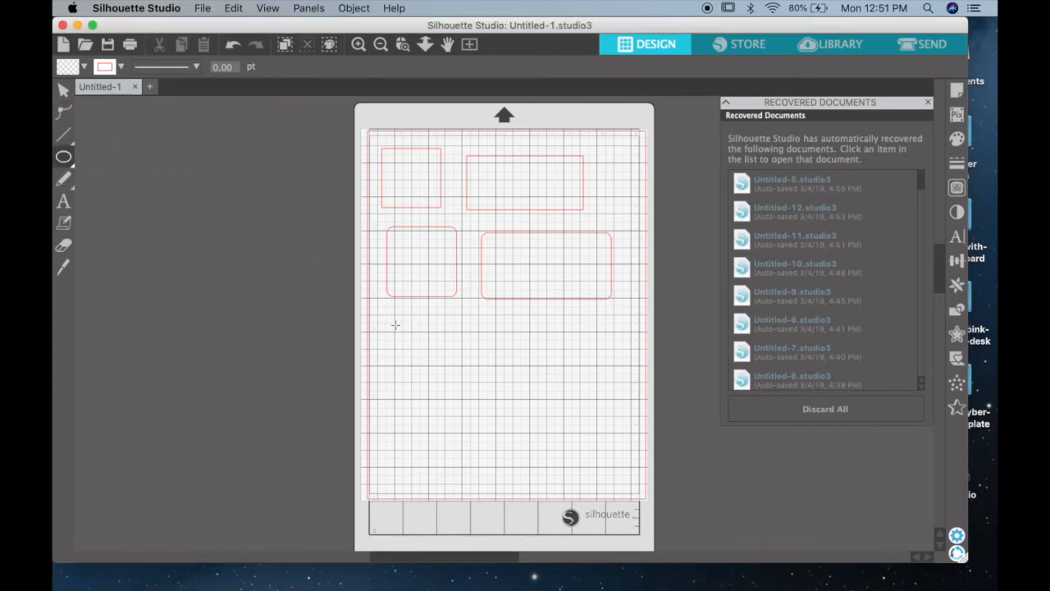
left_click_drag(396, 325, 481, 407)
left_click_drag(503, 323, 616, 389)
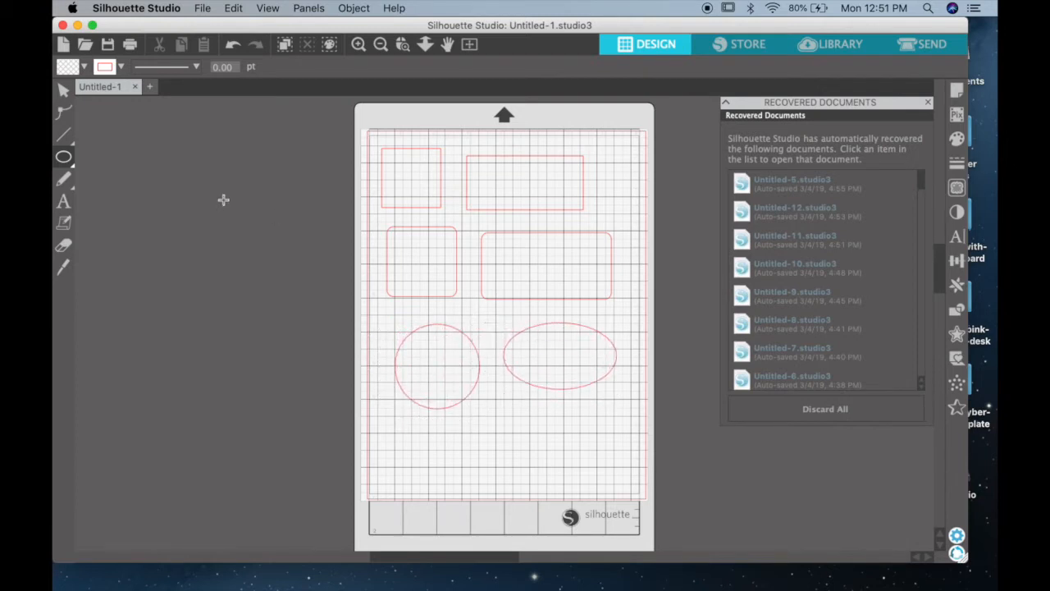
Draw a small regular polygon and a larger one about 2.7 inches wide, raising both side counts, the larger one to 8.
left_click(64, 157)
left_click(152, 157)
left_click_drag(405, 434, 406, 413)
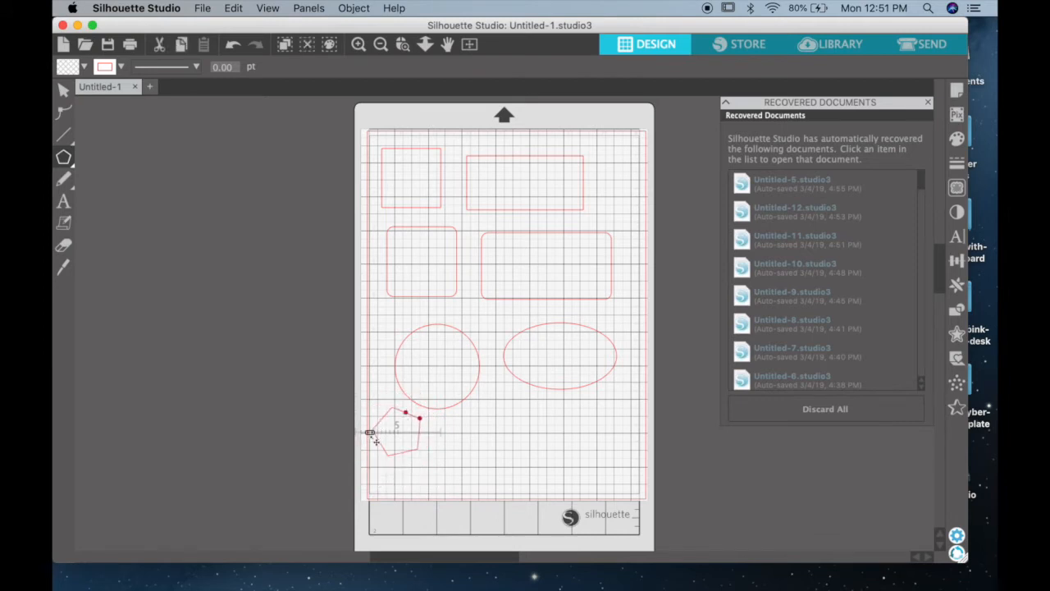
mouse_move(376, 439)
left_mouse_down()
mouse_move(399, 430)
mouse_move(430, 448)
mouse_move(392, 442)
left_mouse_up()
left_click_drag(498, 397, 535, 420)
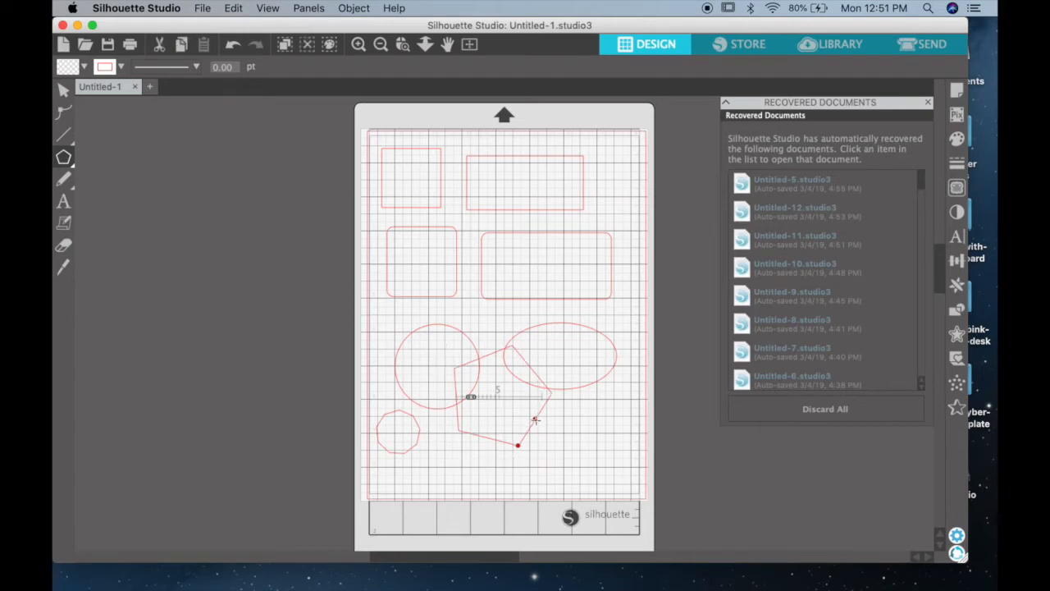
left_click_drag(476, 404, 488, 405)
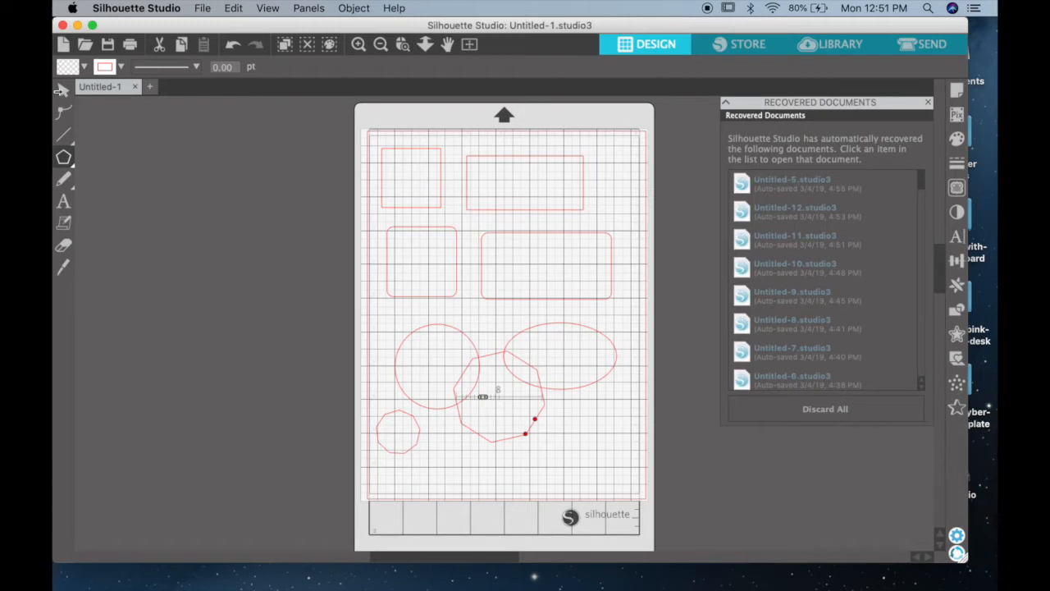
Move the shapes into two columns so that none overlap, with the two polygons in the lowest row.
left_click(65, 91)
left_click_drag(437, 149, 514, 164)
left_click_drag(440, 236, 448, 236)
left_click_drag(441, 329, 436, 315)
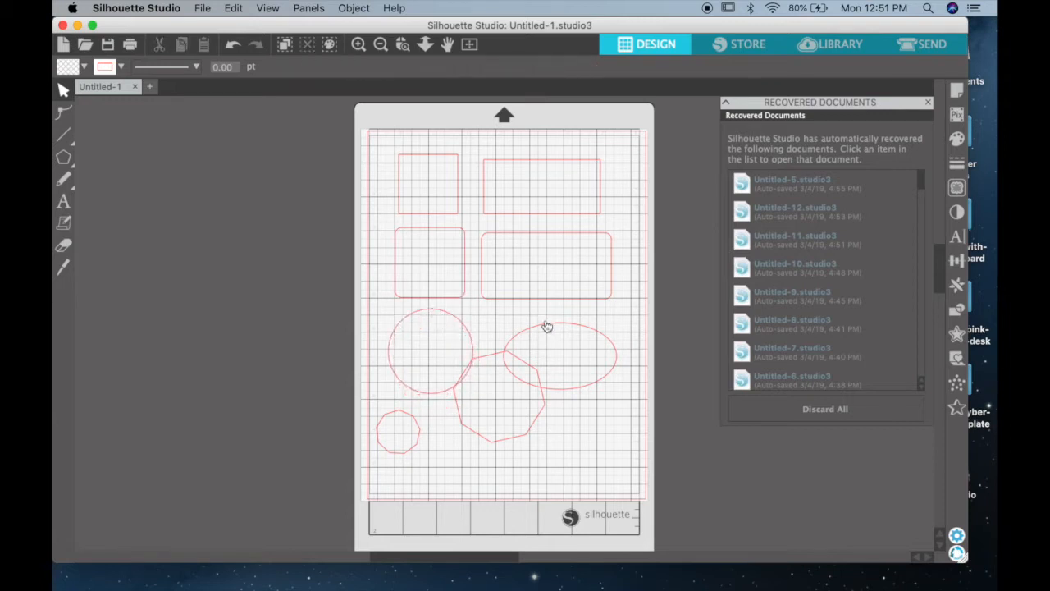
left_click_drag(546, 327, 534, 312)
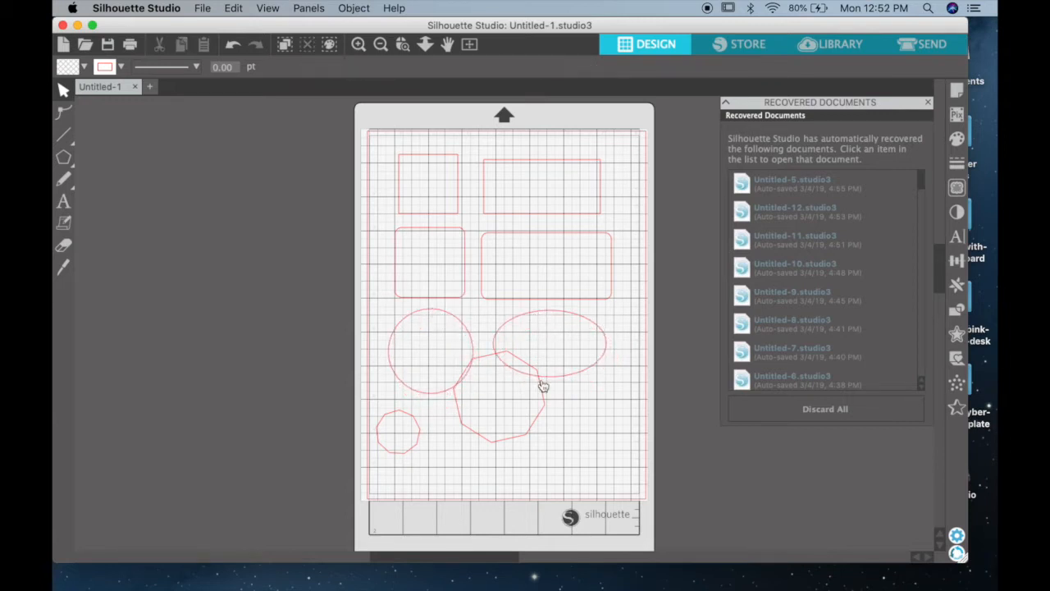
left_click_drag(544, 399, 599, 435)
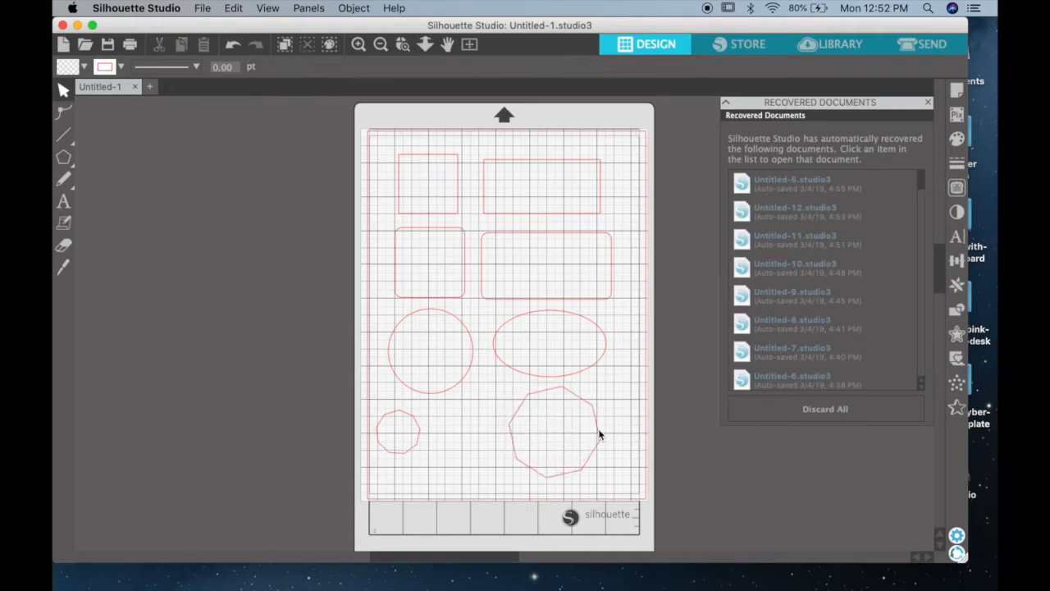
left_click_drag(412, 429, 450, 438)
Try resizing and stretching the larger polygon horizontally, undo the changes and deselect it.
left_click(547, 394)
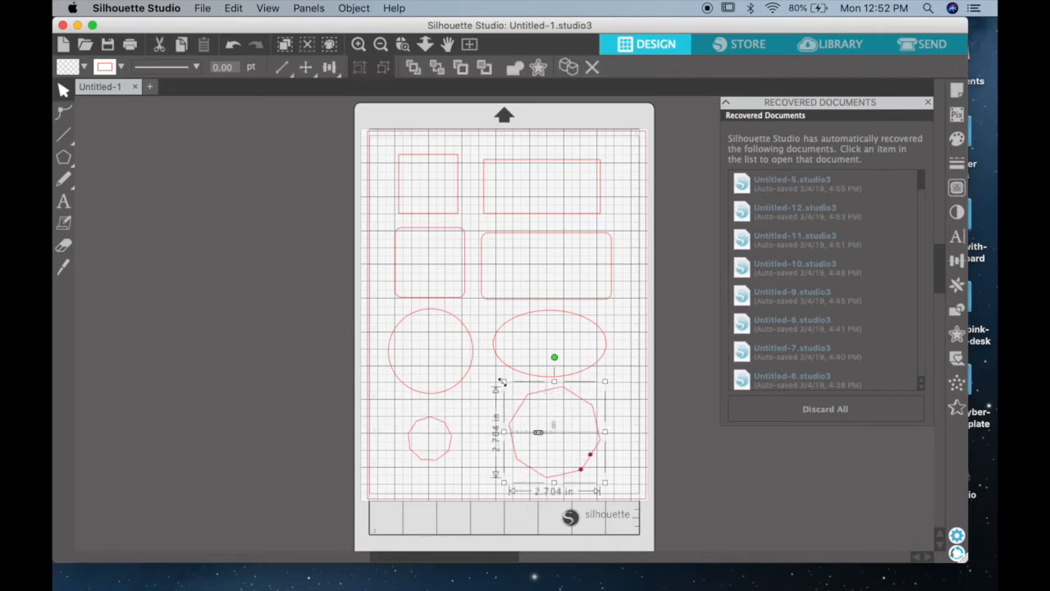
mouse_move(503, 383)
left_mouse_down()
mouse_move(402, 275)
mouse_move(528, 406)
mouse_move(424, 302)
mouse_move(512, 373)
left_mouse_up()
mouse_move(505, 432)
left_mouse_down()
mouse_move(453, 432)
mouse_move(494, 432)
left_mouse_up()
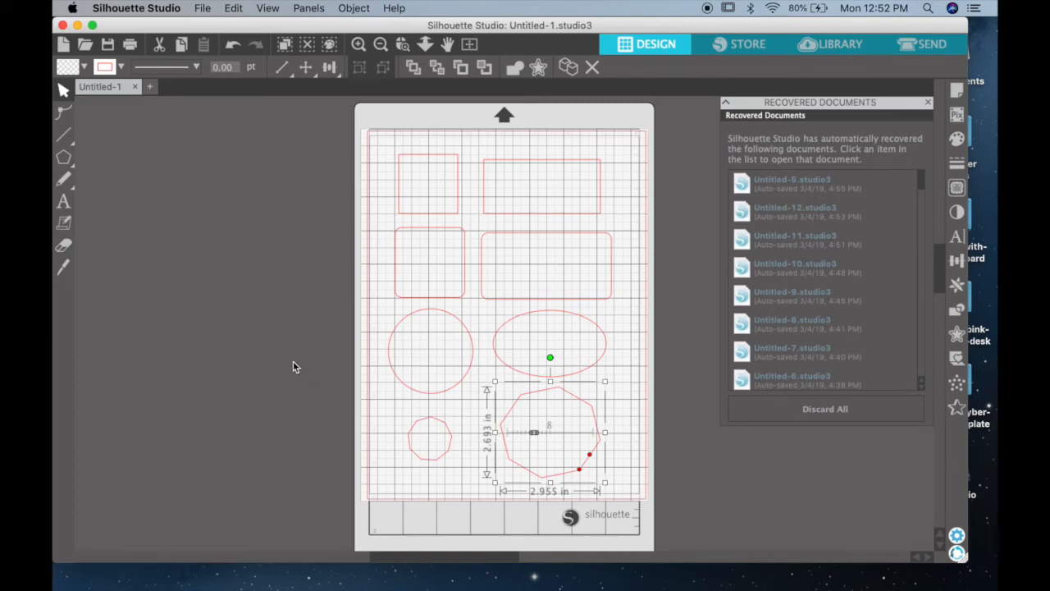
mouse_move(605, 433)
left_mouse_down()
mouse_move(634, 432)
mouse_move(618, 433)
left_mouse_up()
key("super+z")
key("super+z")
left_click(218, 254)
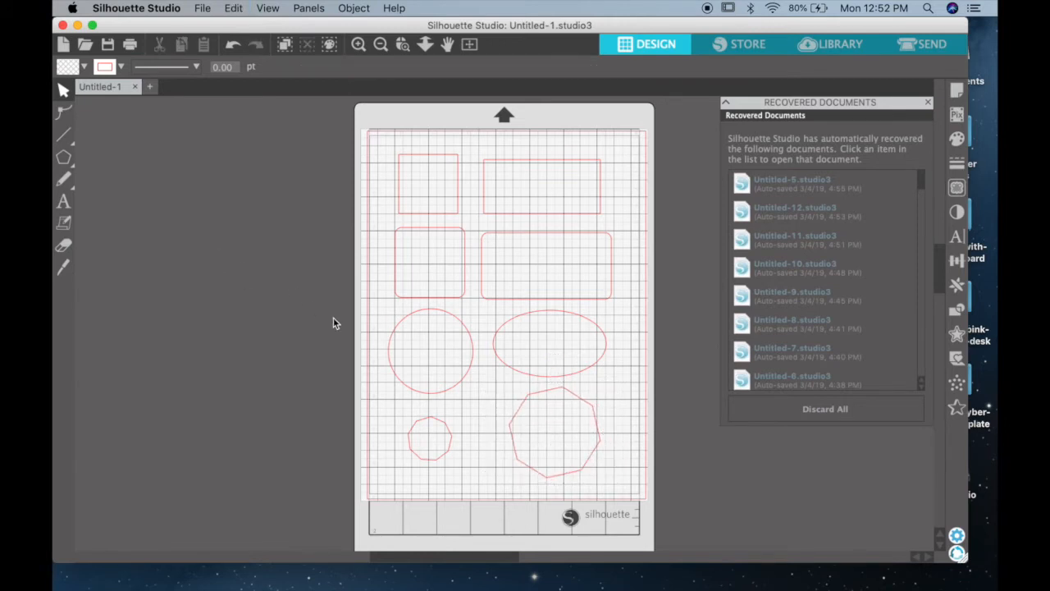
Switch to Chrome and search Google for "star png transparent".
scroll(329, 316, "right", 2)
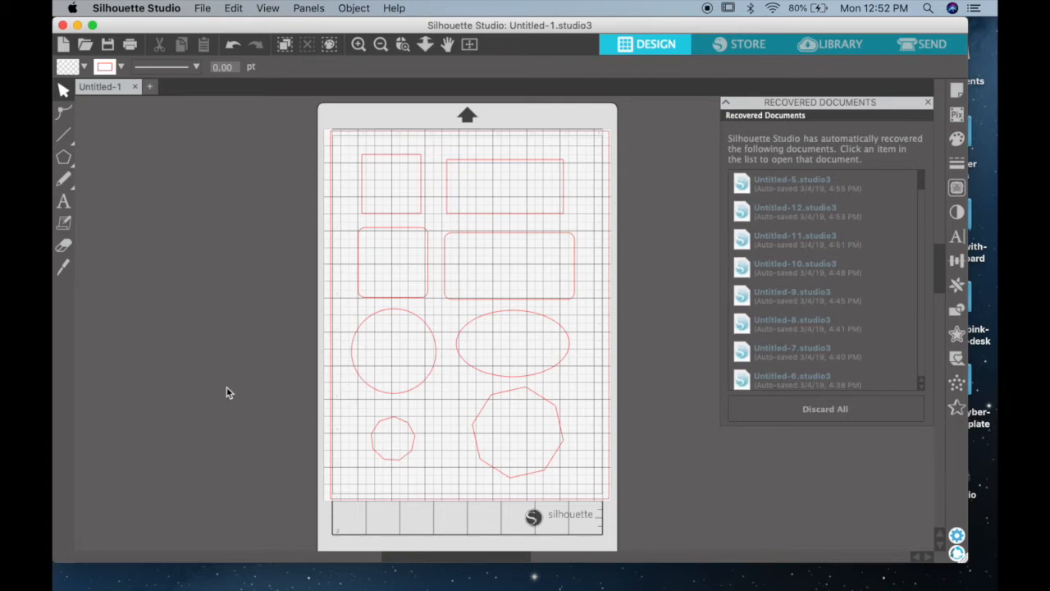
mouse_move(228, 586)
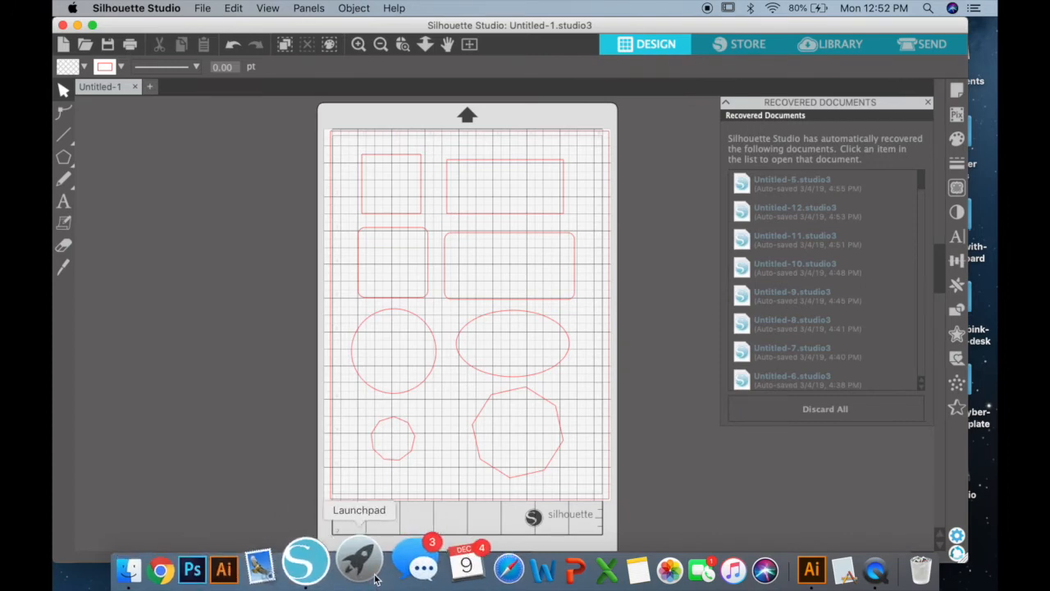
left_click(211, 558)
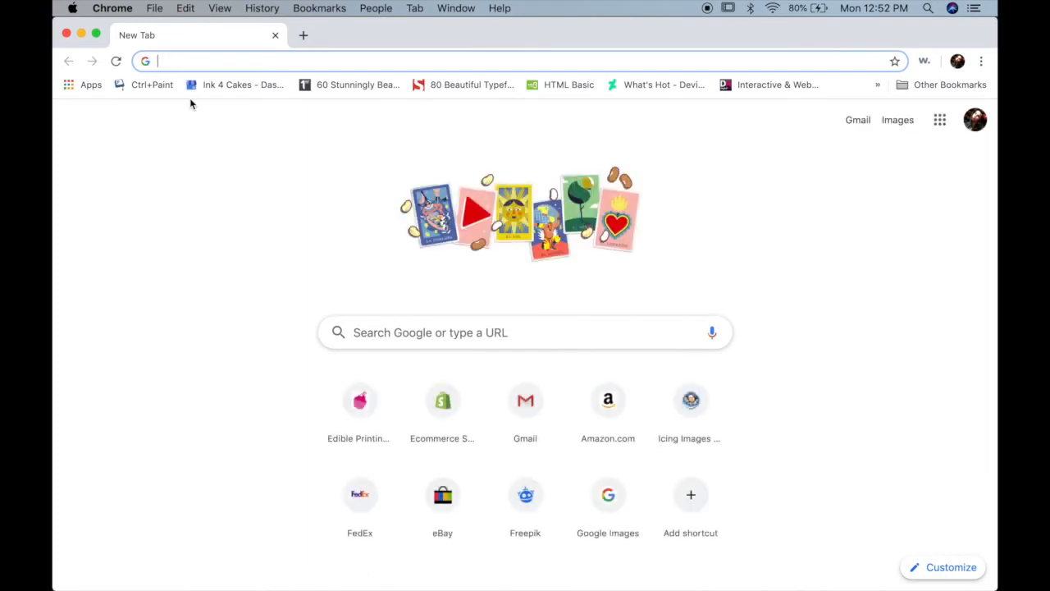
type("star ")
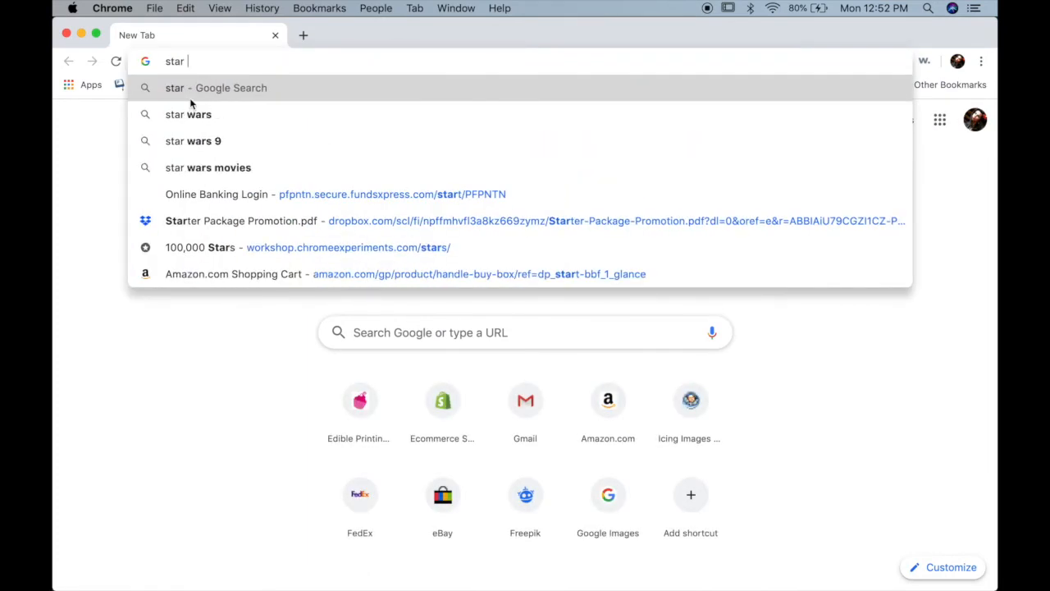
type("png tra")
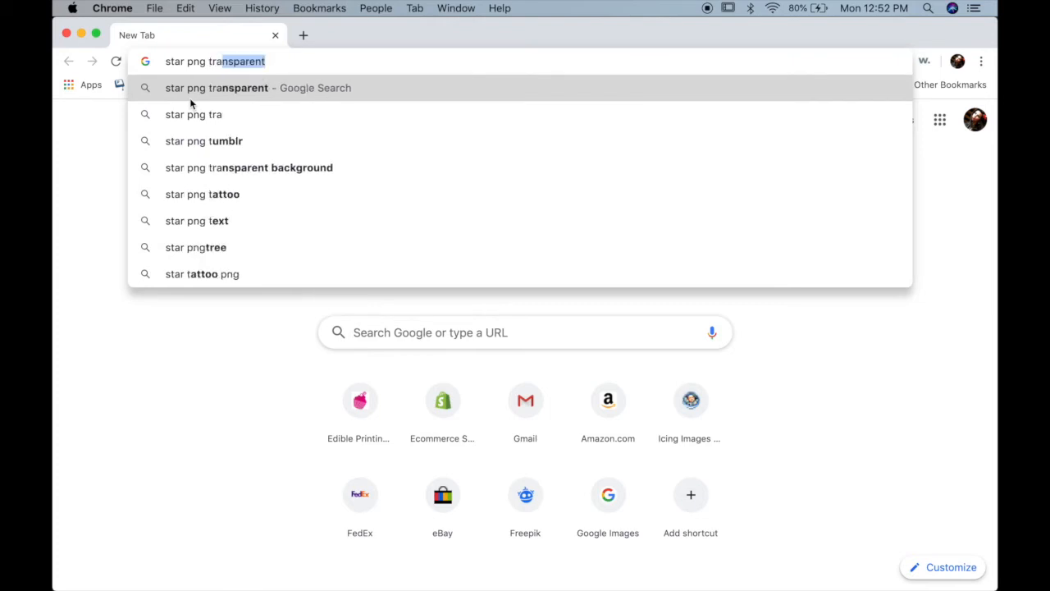
key("Right")
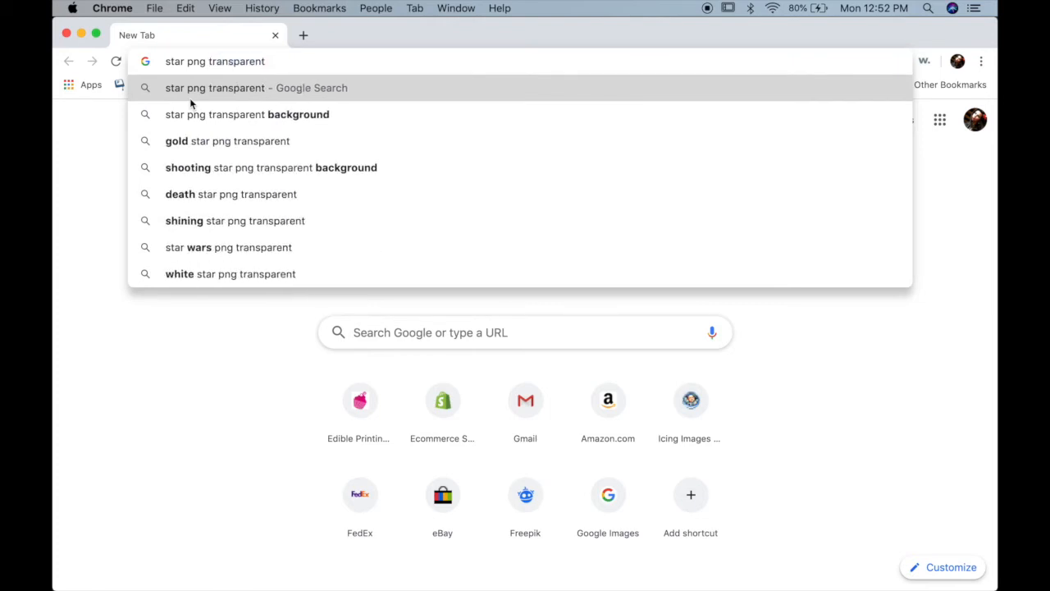
left_click(190, 98)
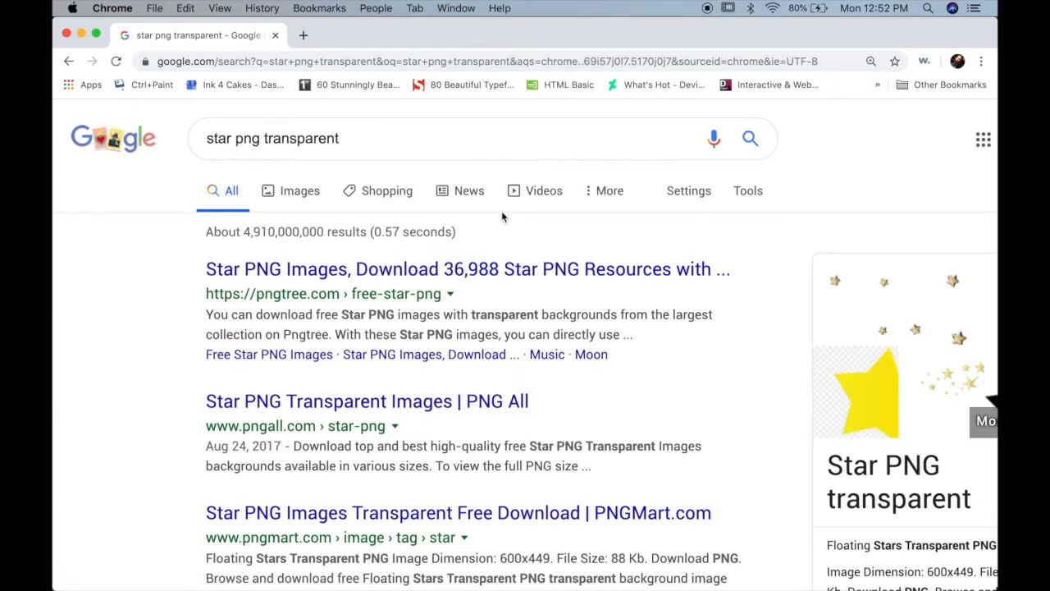
Open the black star from pluspng.com in its own tab at full size from the Google image results.
left_click(297, 197)
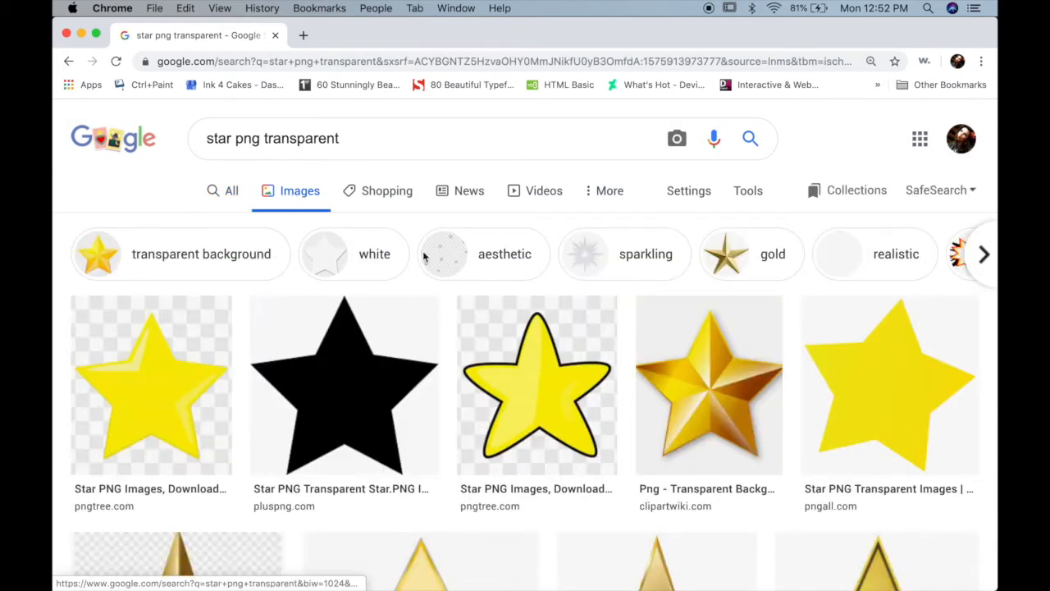
scroll(446, 421, "down", 3)
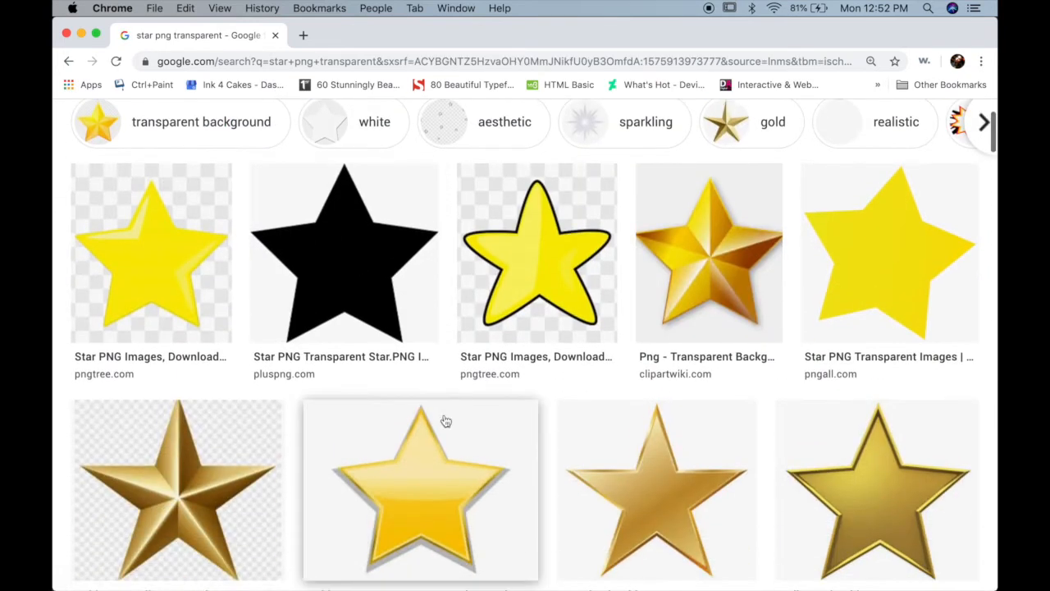
left_click(330, 261)
right_click(799, 316)
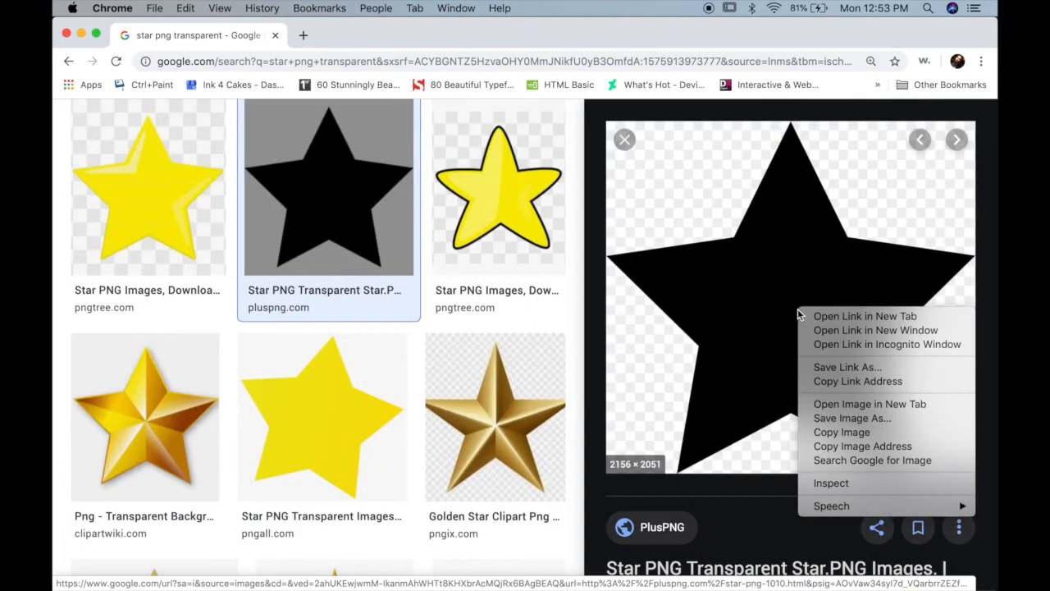
left_click(850, 403)
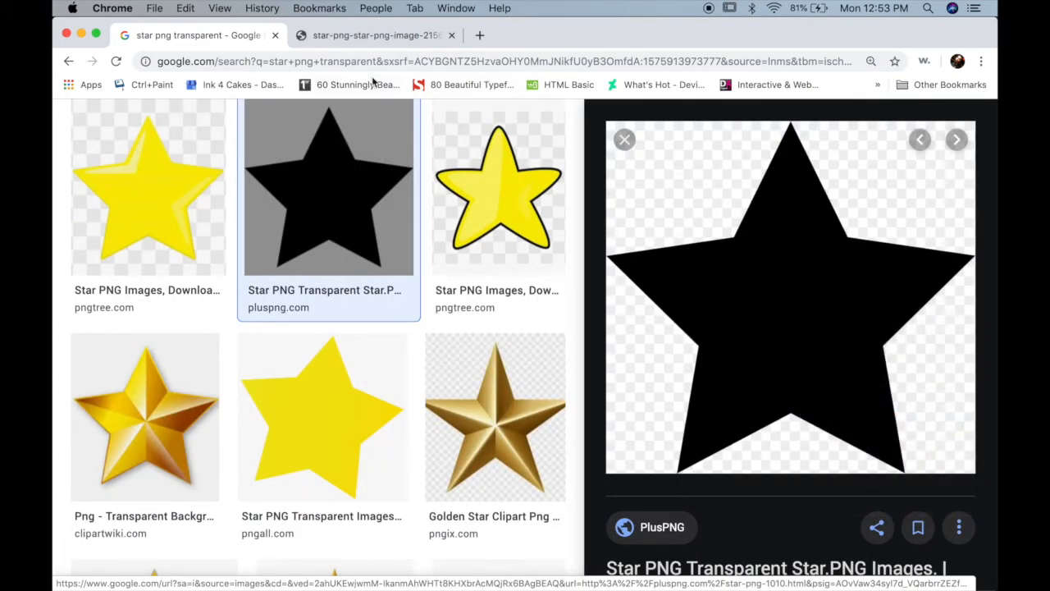
left_click(373, 35)
Save the black star to the Desktop as a PNG image, and close its preview window, browser tab and image details.
right_click(552, 319)
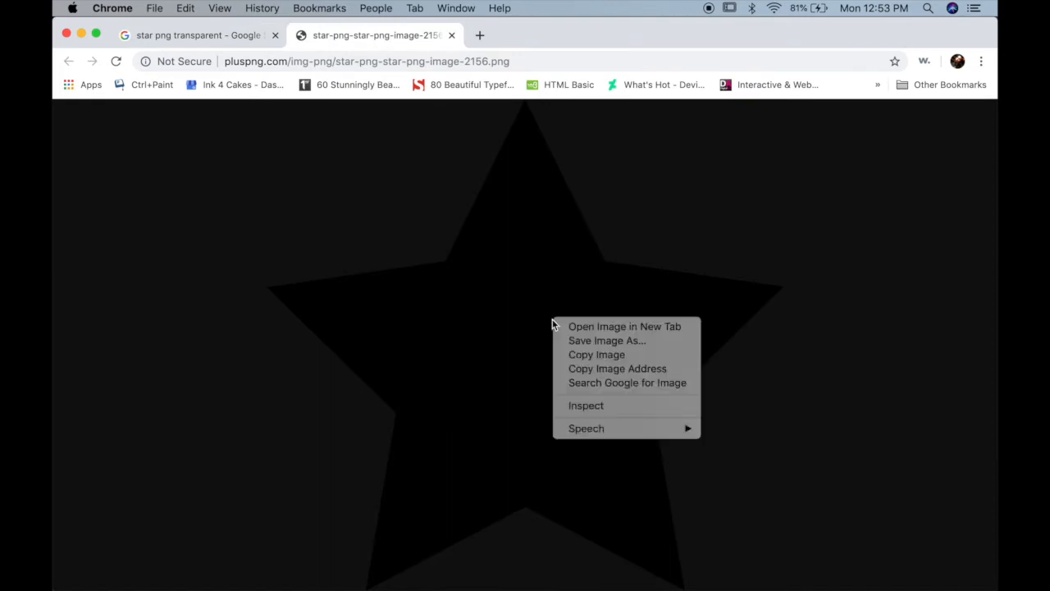
left_click(580, 339)
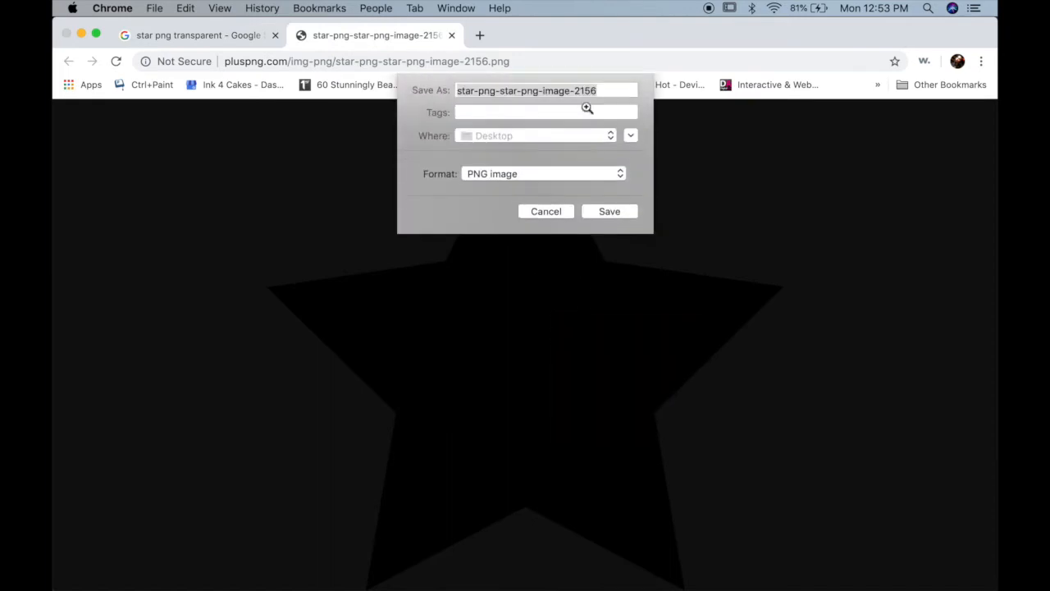
left_click(618, 219)
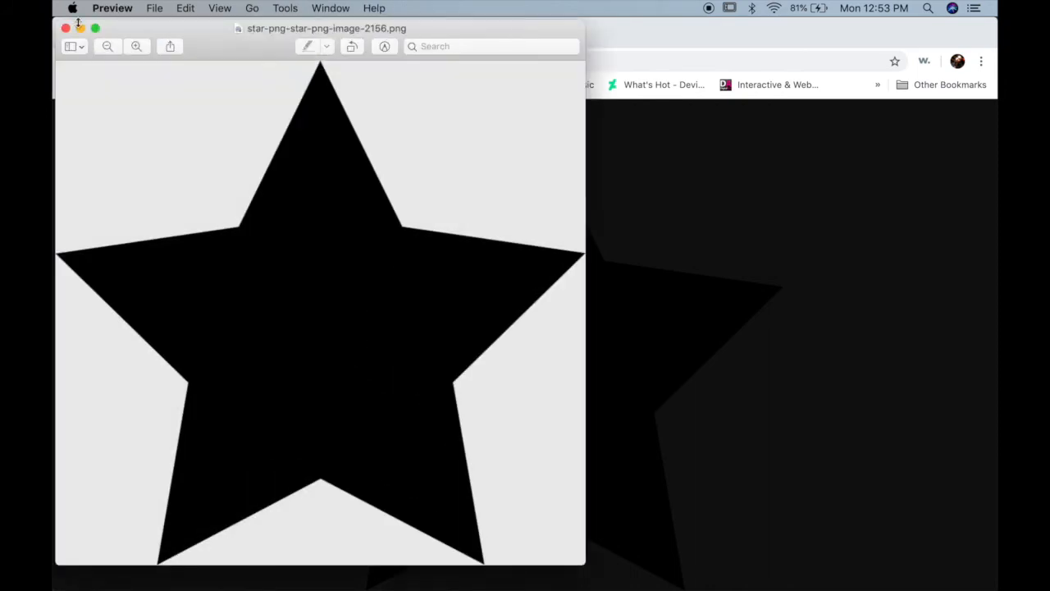
left_click(66, 28)
left_click(451, 35)
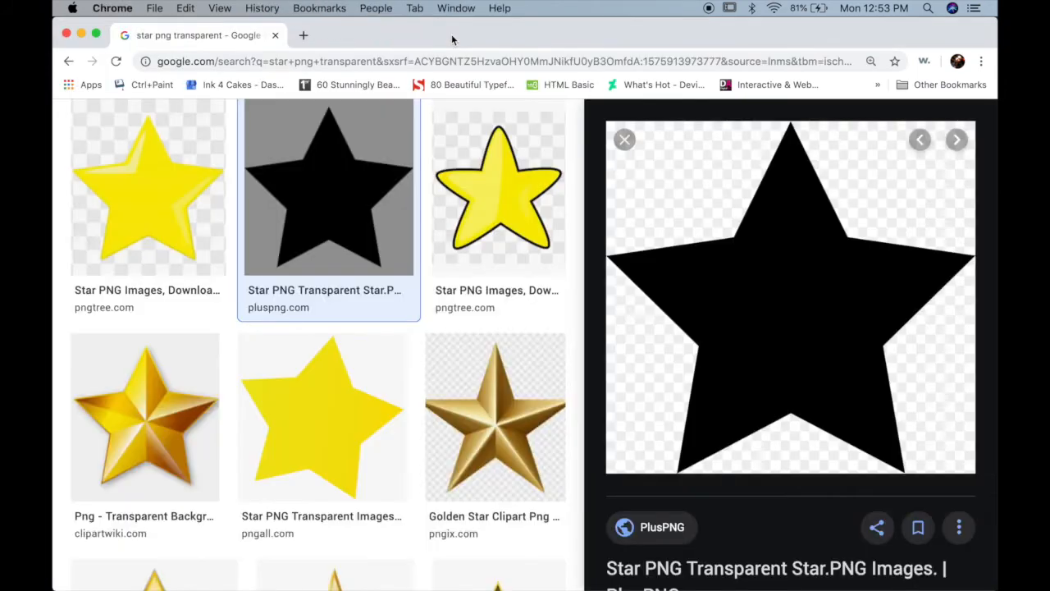
left_click(624, 139)
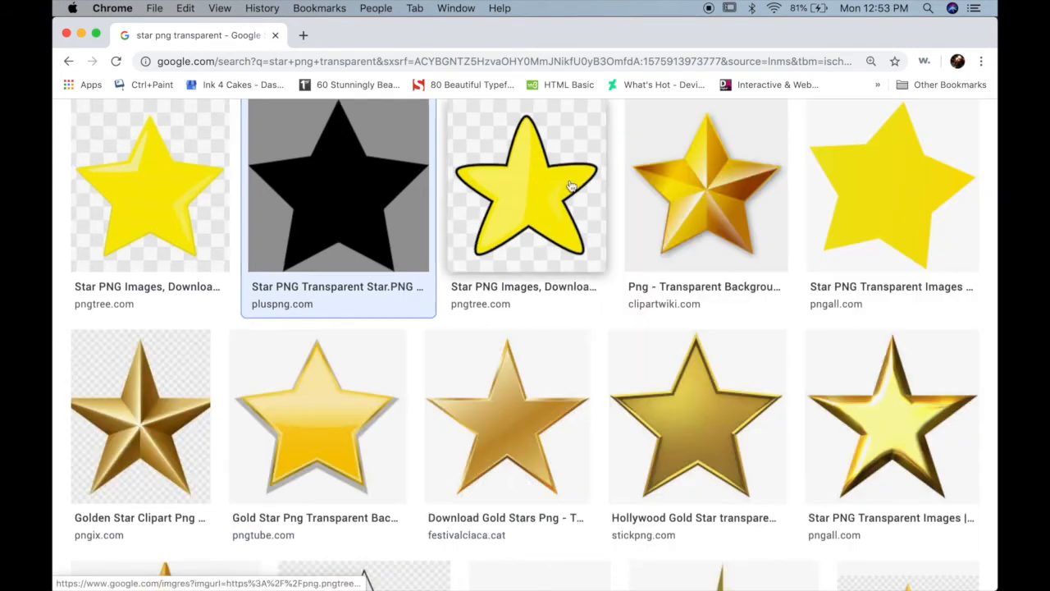
scroll(467, 296, "up", 3)
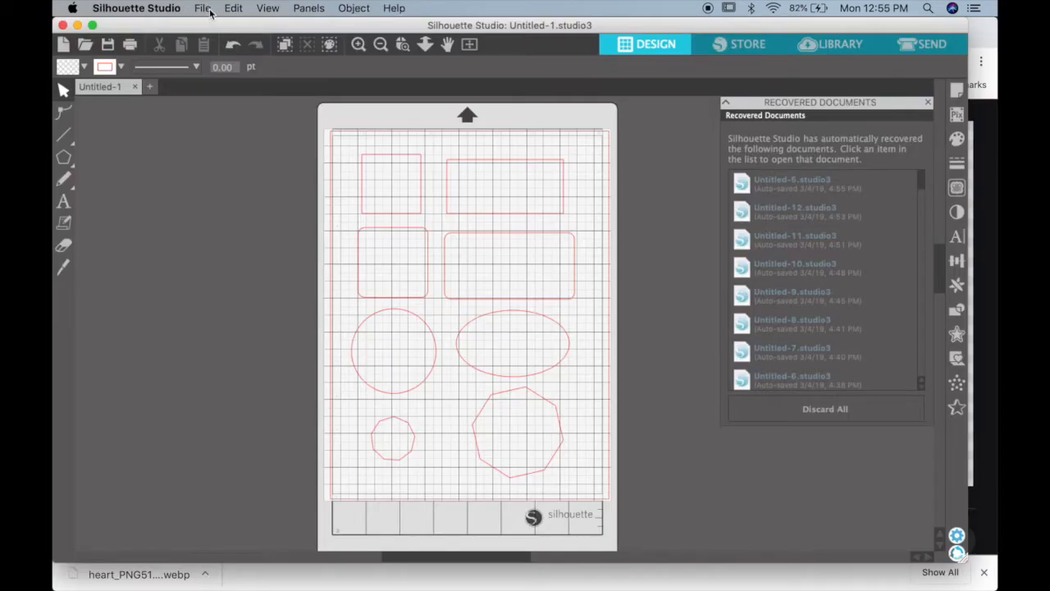
left_click(203, 8)
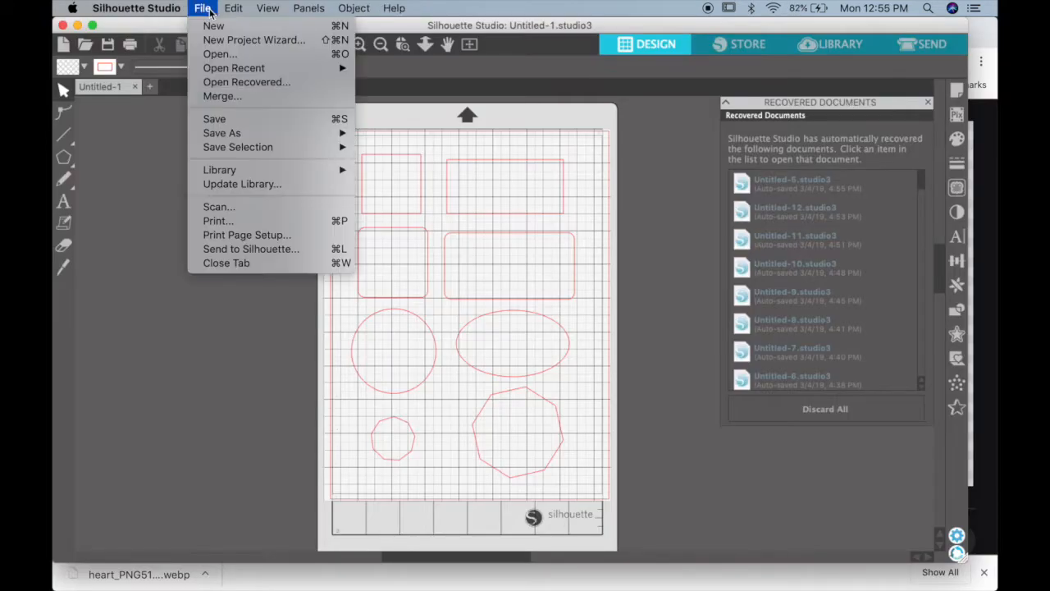
mouse_move(240, 171)
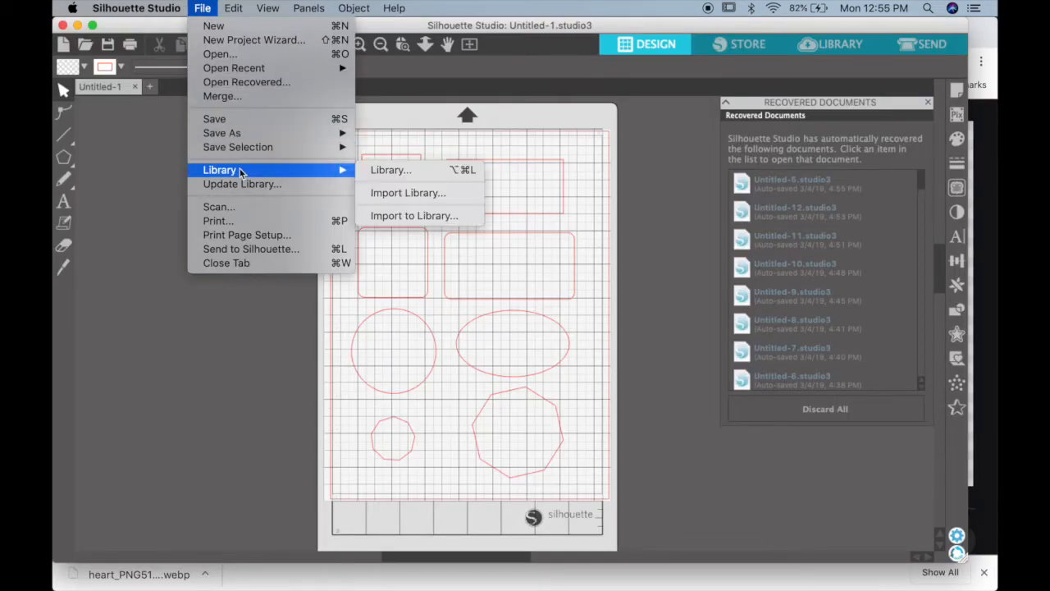
left_click(423, 215)
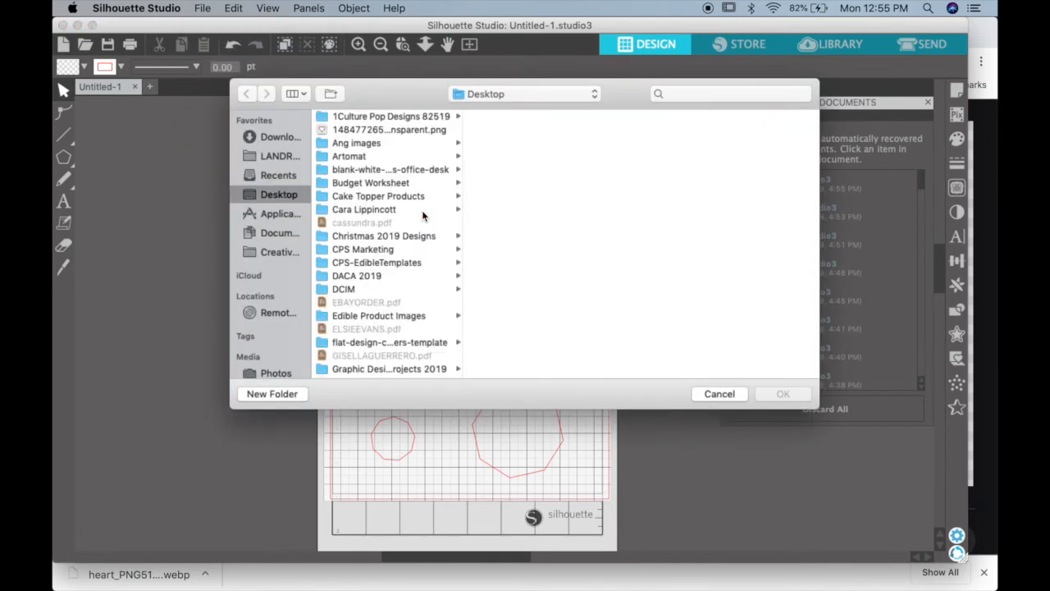
scroll(402, 303, "down", 8)
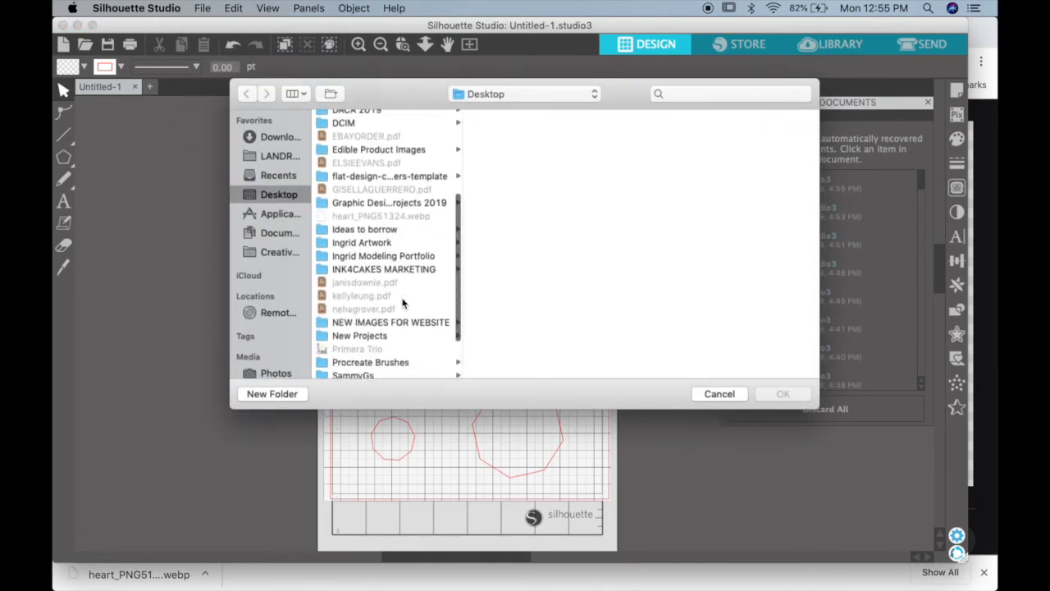
scroll(402, 303, "down", 2)
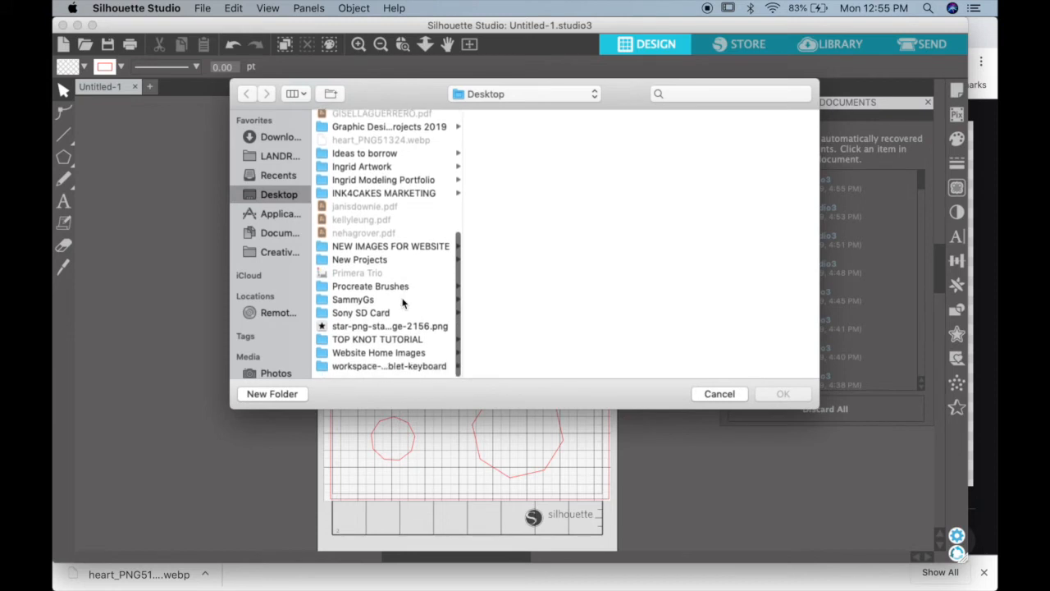
left_click(349, 333)
scroll(406, 235, "up", 5)
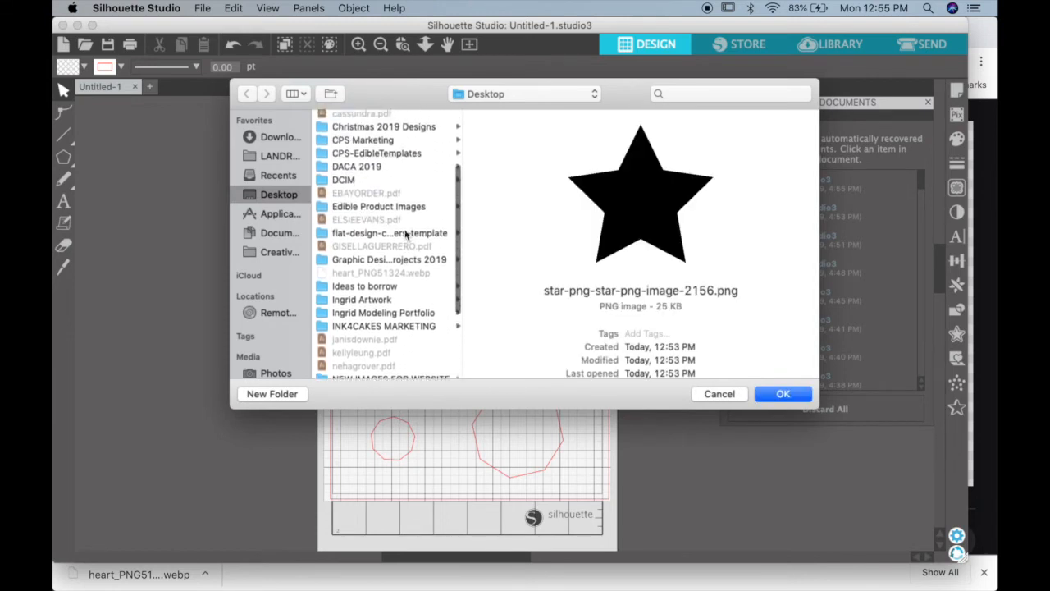
scroll(406, 236, "up", 4)
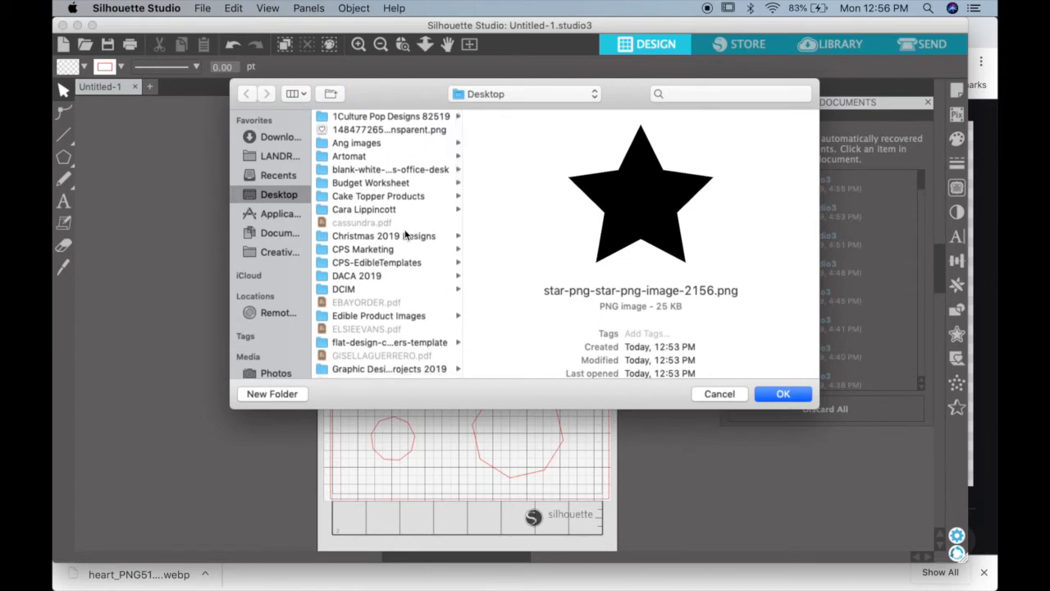
left_click(394, 132)
scroll(424, 294, "down", 5)
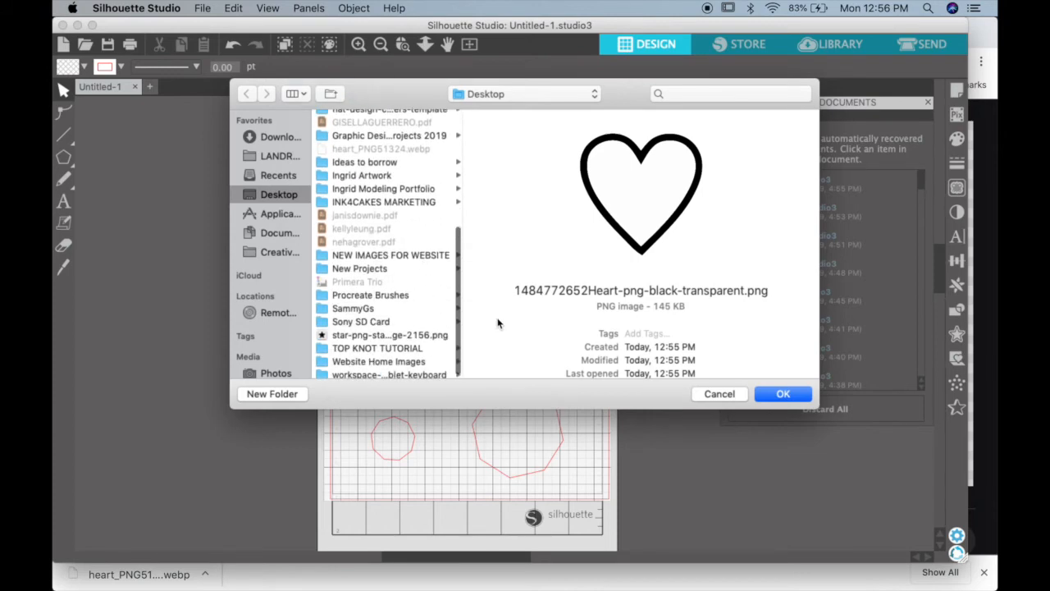
left_click(783, 395)
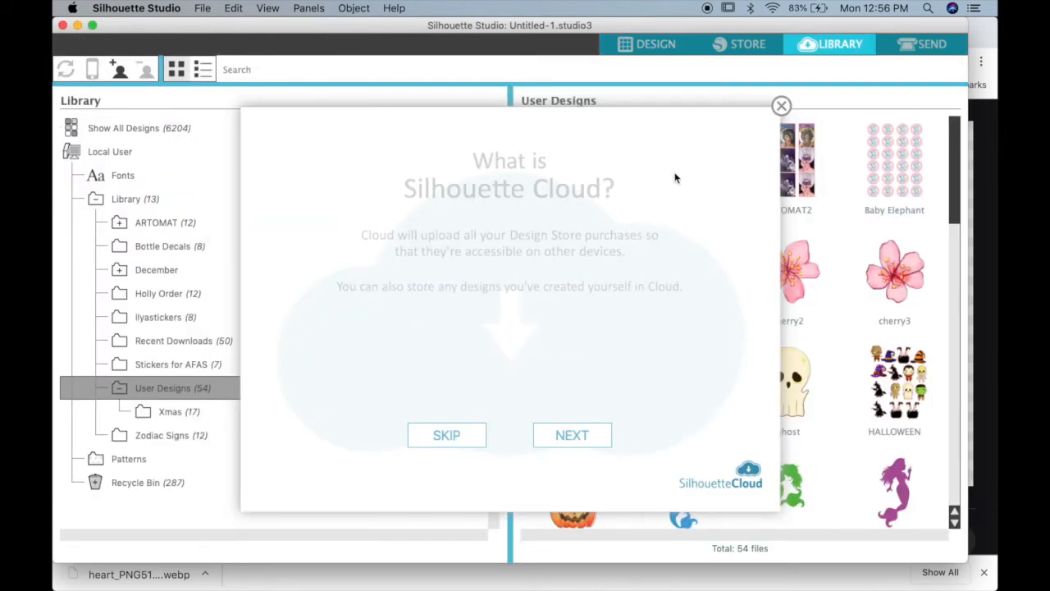
left_click(434, 434)
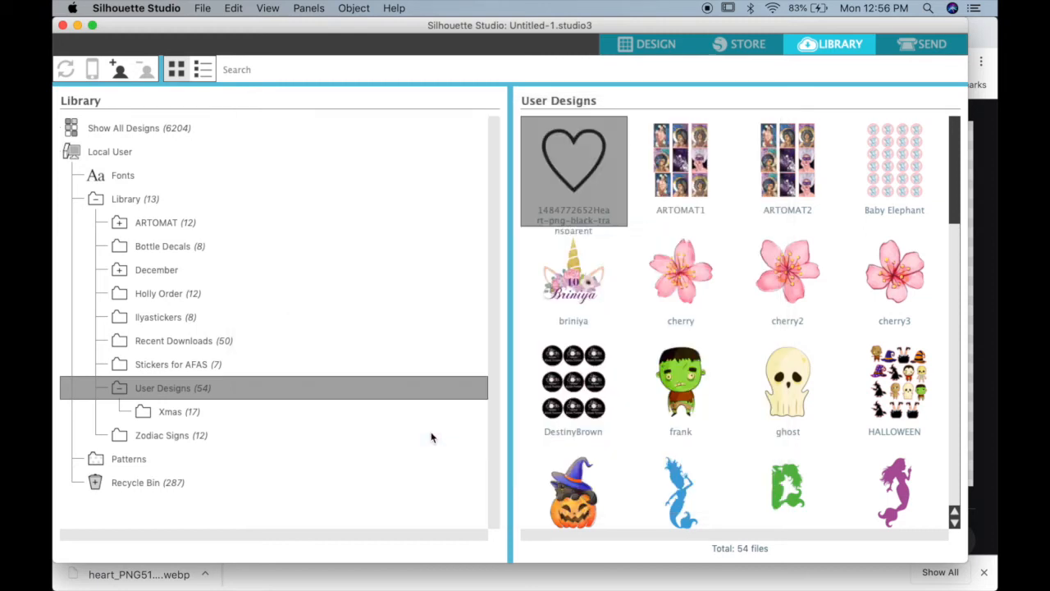
Open the imported heart from the library as its own document and close that document again.
double_click(578, 177)
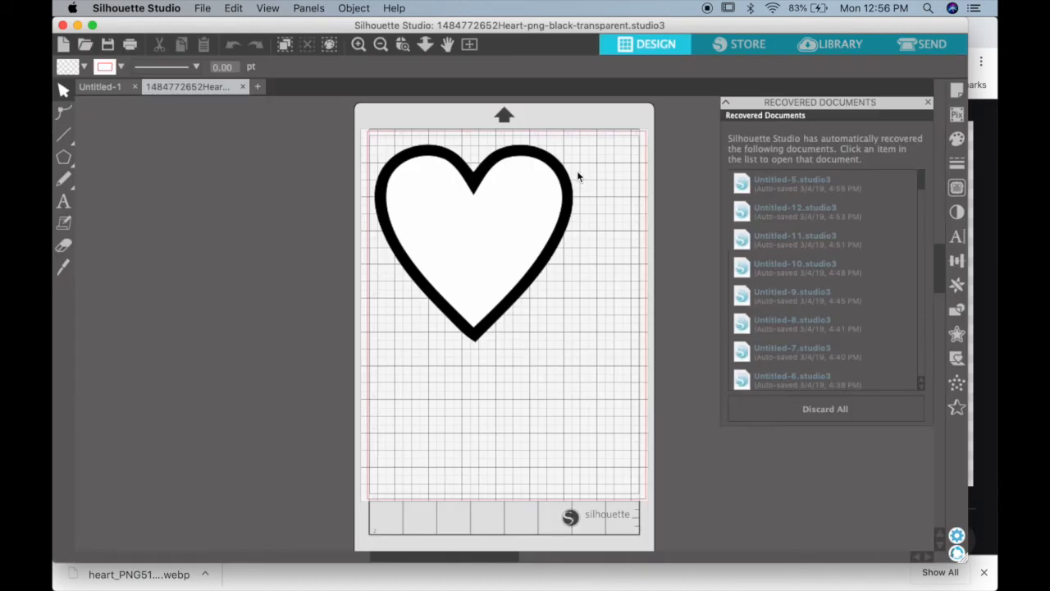
left_click(243, 87)
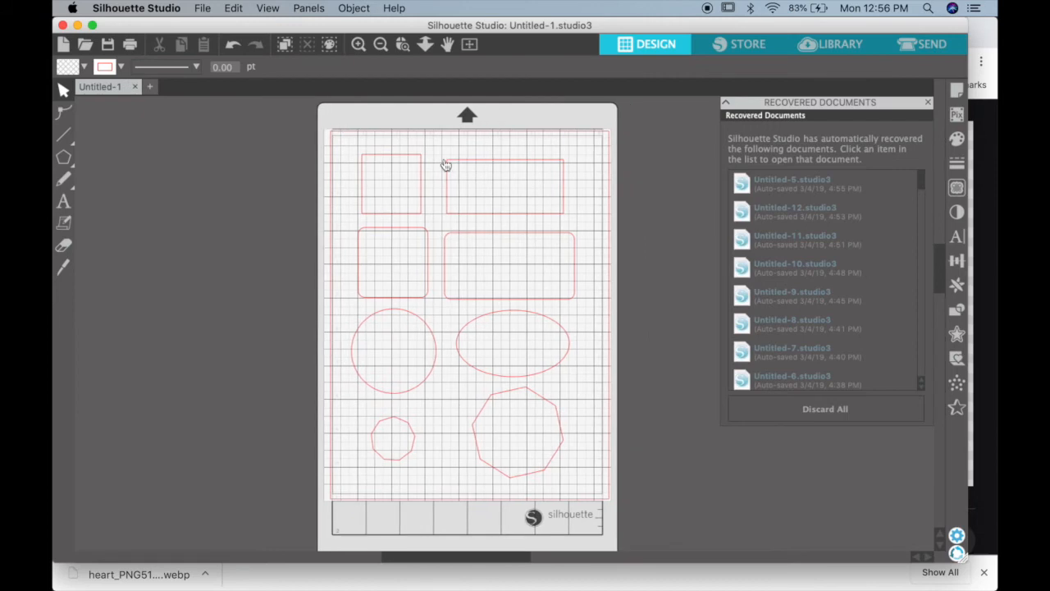
Merge the library heart into the Untitled-1 shapes document and move it off the page, beside the shapes.
left_click(865, 46)
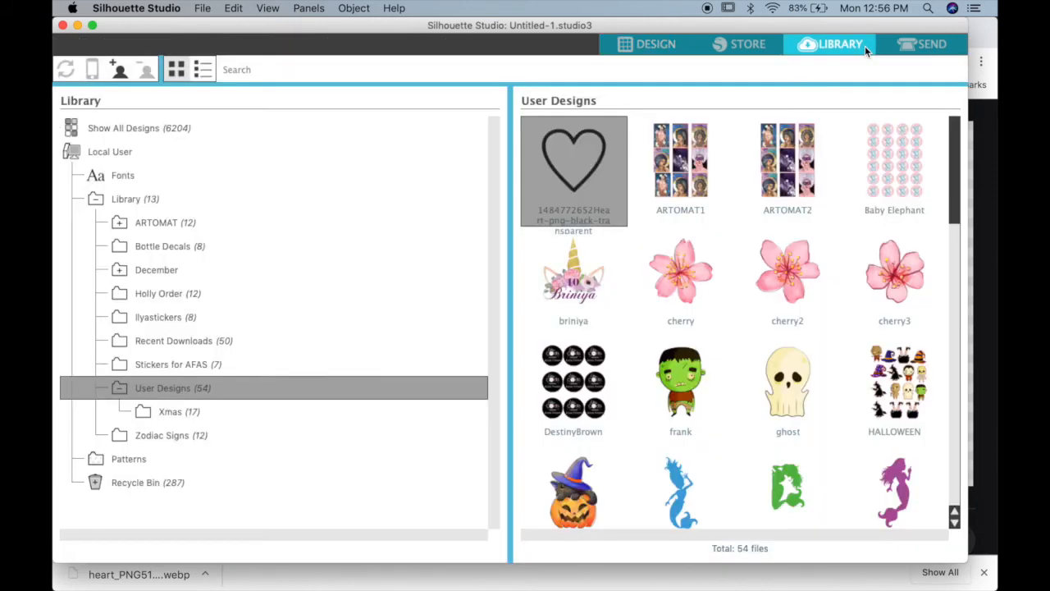
right_click(579, 183)
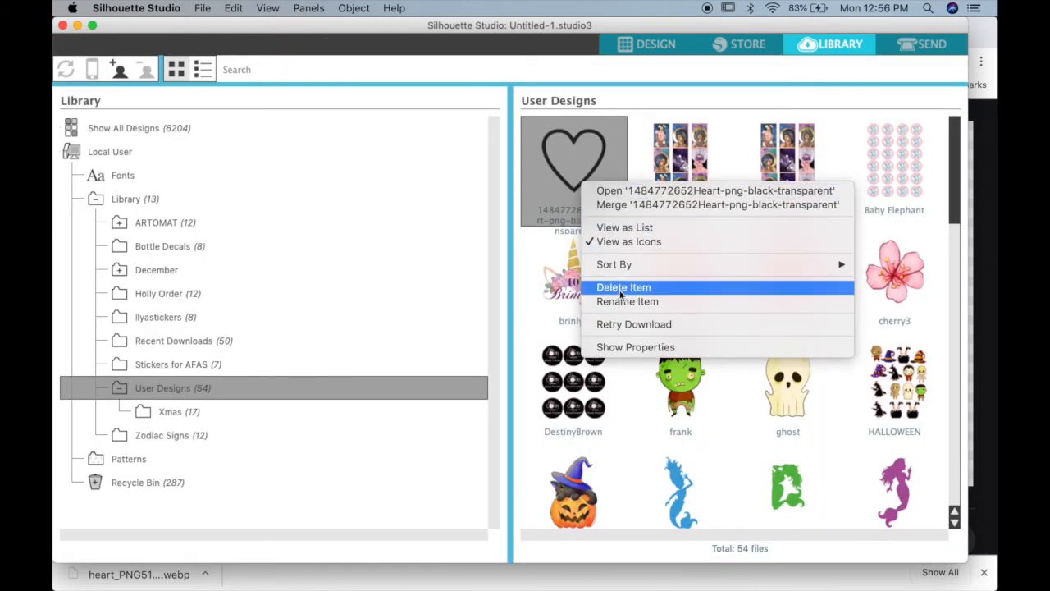
left_click(617, 206)
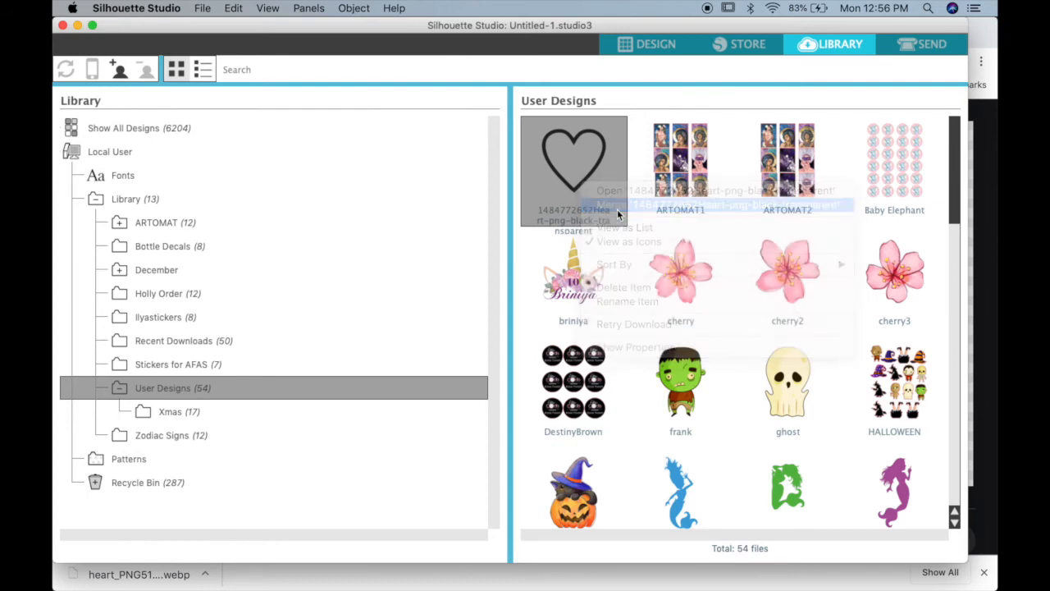
left_click_drag(403, 206, 155, 190)
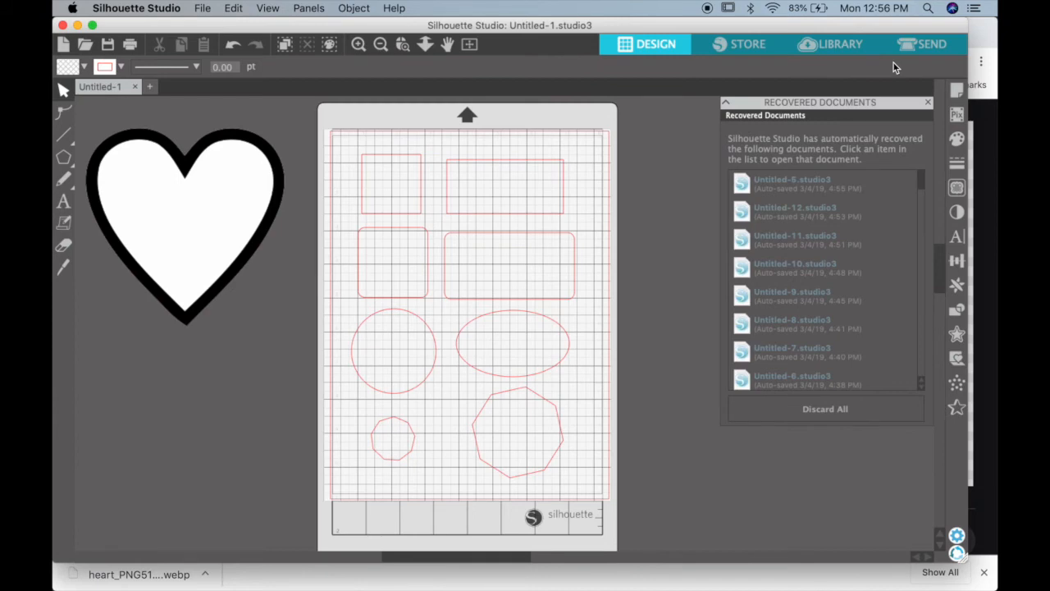
Import star-png-star-png-image-2156.png from the Desktop into the library.
left_click(202, 9)
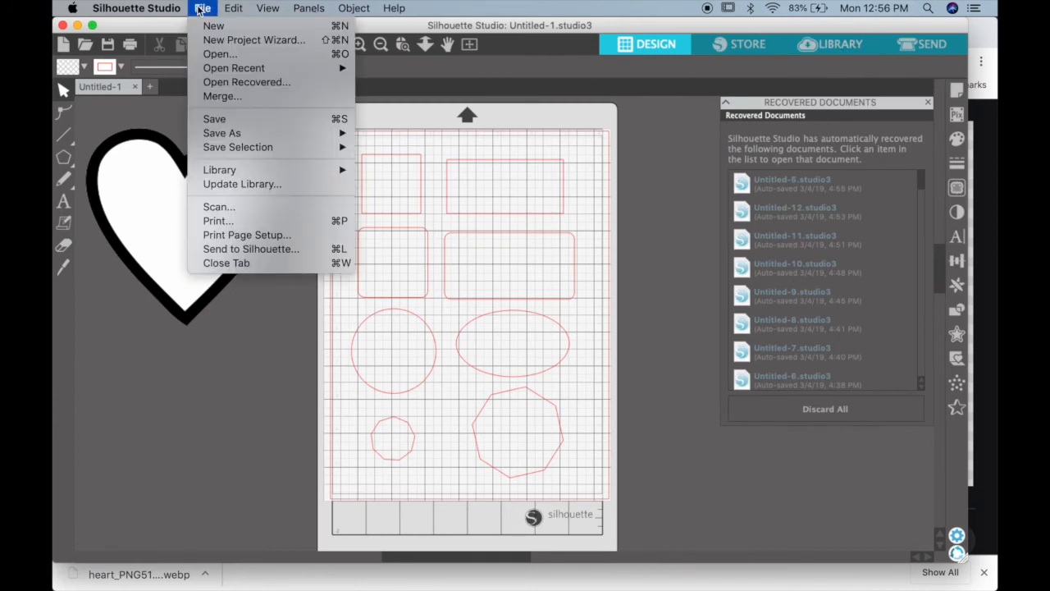
mouse_move(242, 170)
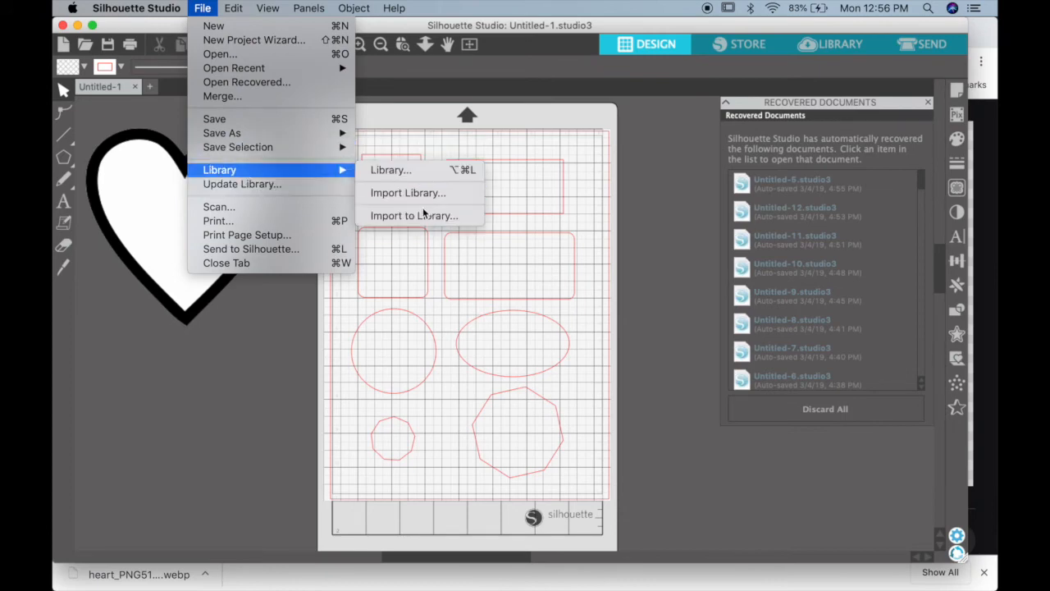
left_click(422, 215)
scroll(379, 297, "down", 5)
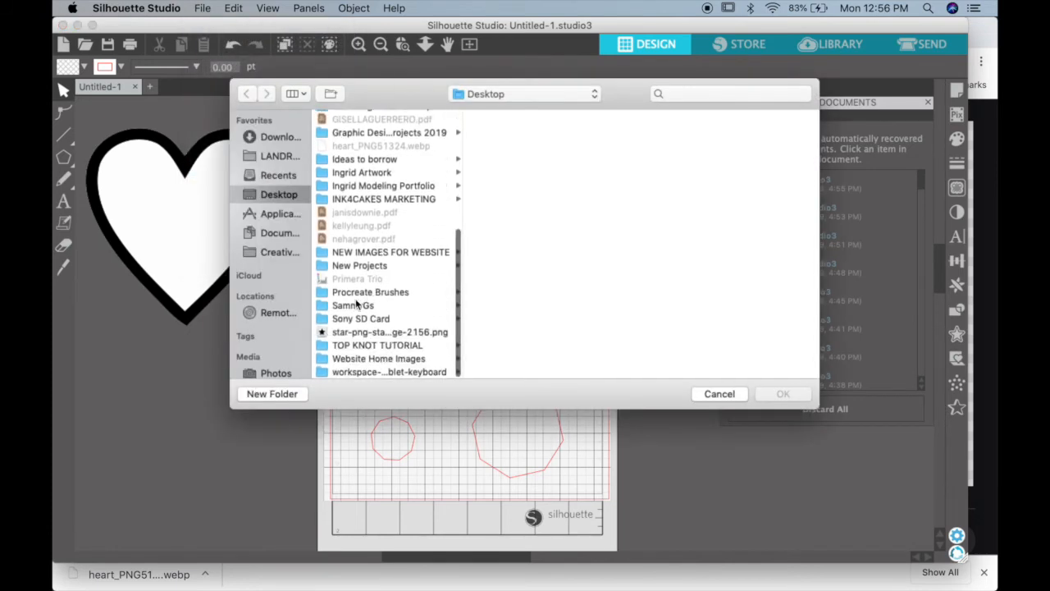
left_click(351, 331)
left_click(784, 391)
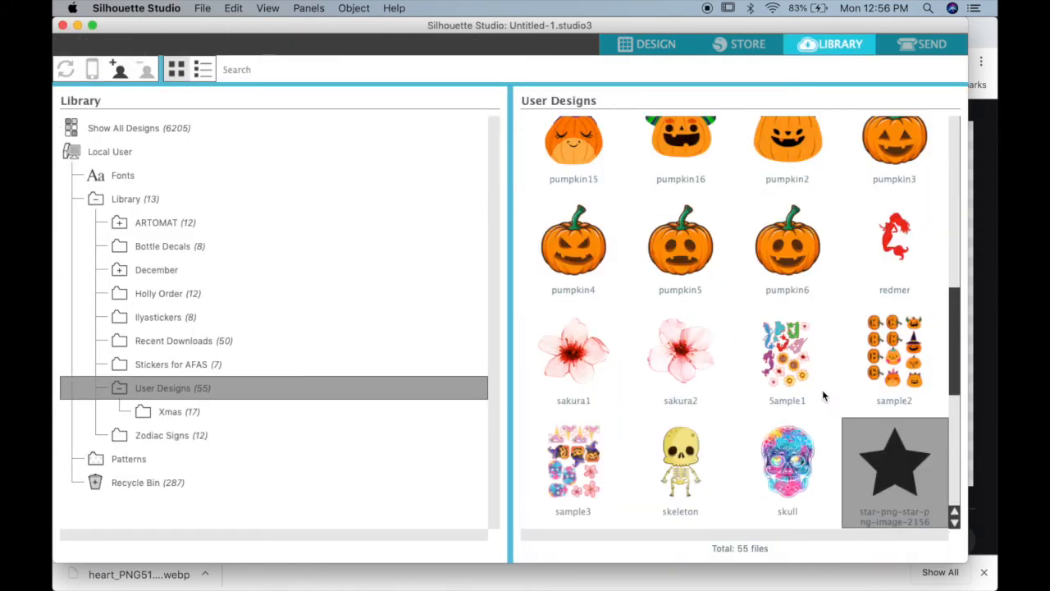
Merge the imported star into the shapes document and move it off the page, directly below the heart.
right_click(915, 471)
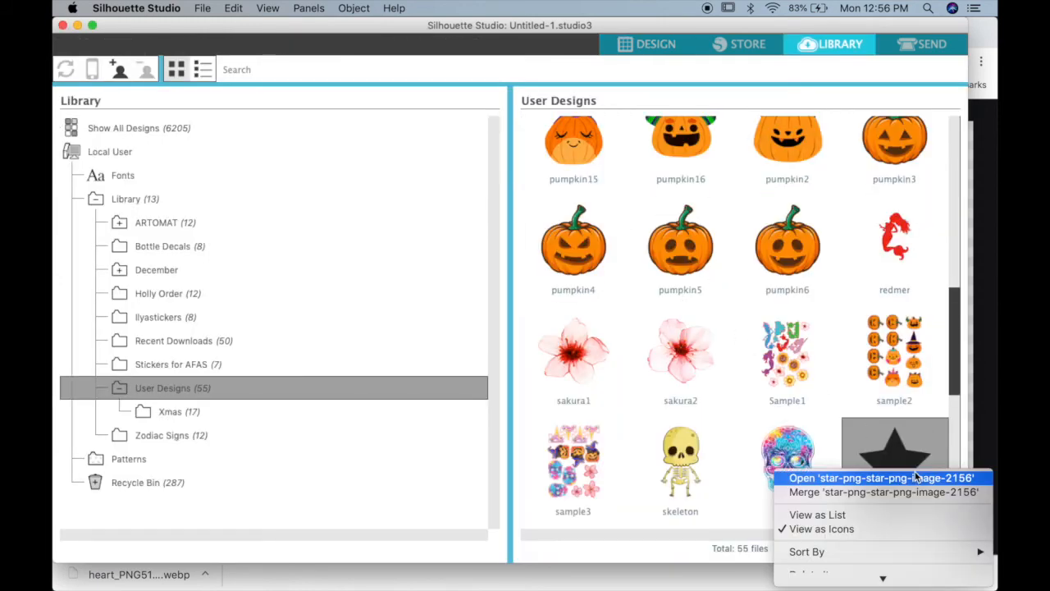
left_click(847, 492)
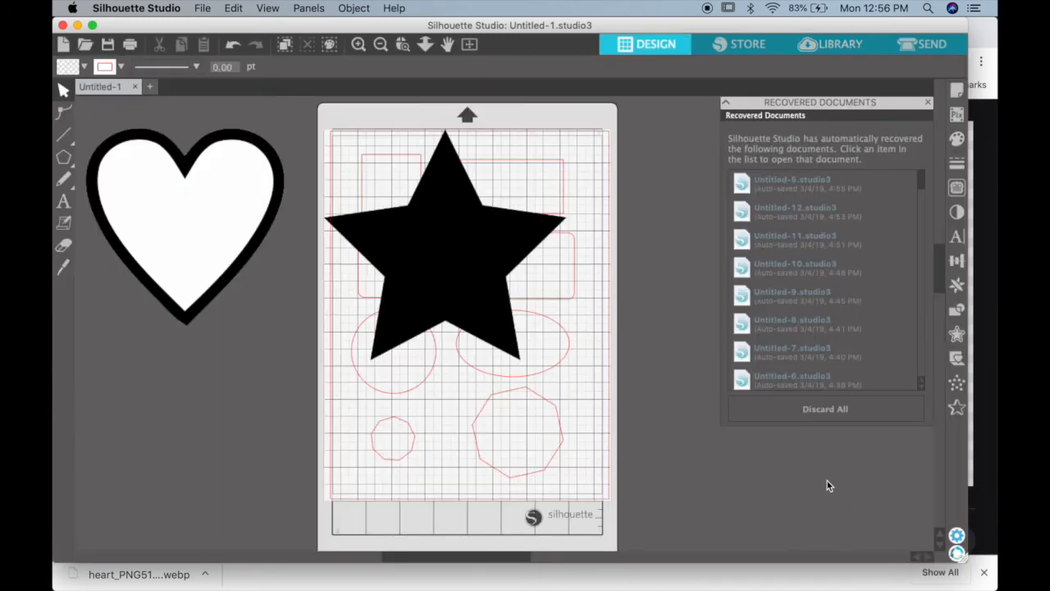
left_click(481, 245)
scroll(402, 287, "left", 3)
left_click_drag(507, 233, 250, 437)
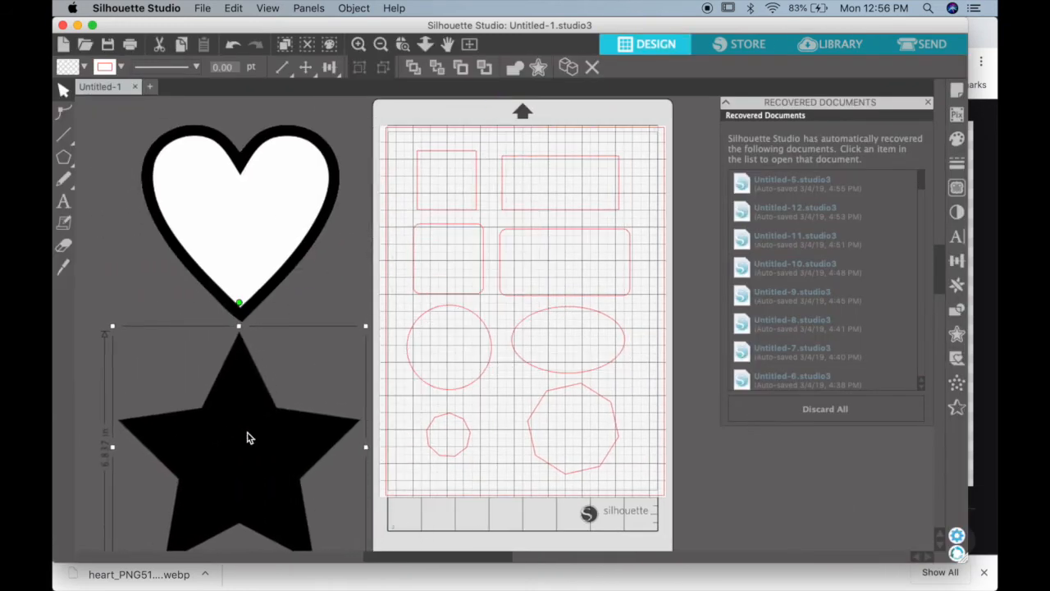
Scale the heart down proportionally to about 40% of its size and select the star.
left_click_drag(122, 215, 238, 402)
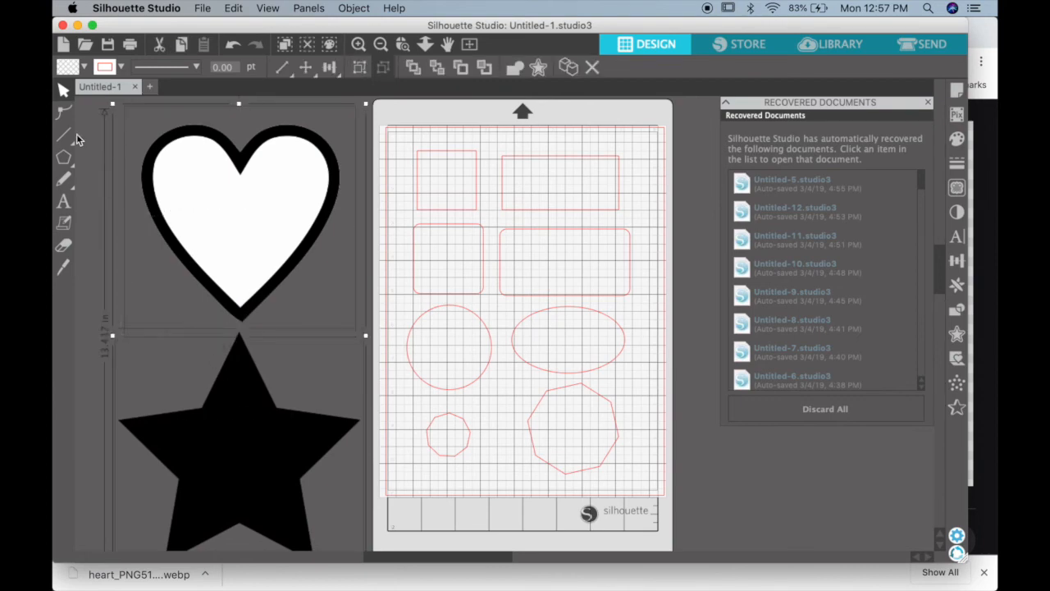
left_click(85, 153)
left_click(210, 207)
left_click_drag(121, 104, 254, 243)
left_click(241, 434)
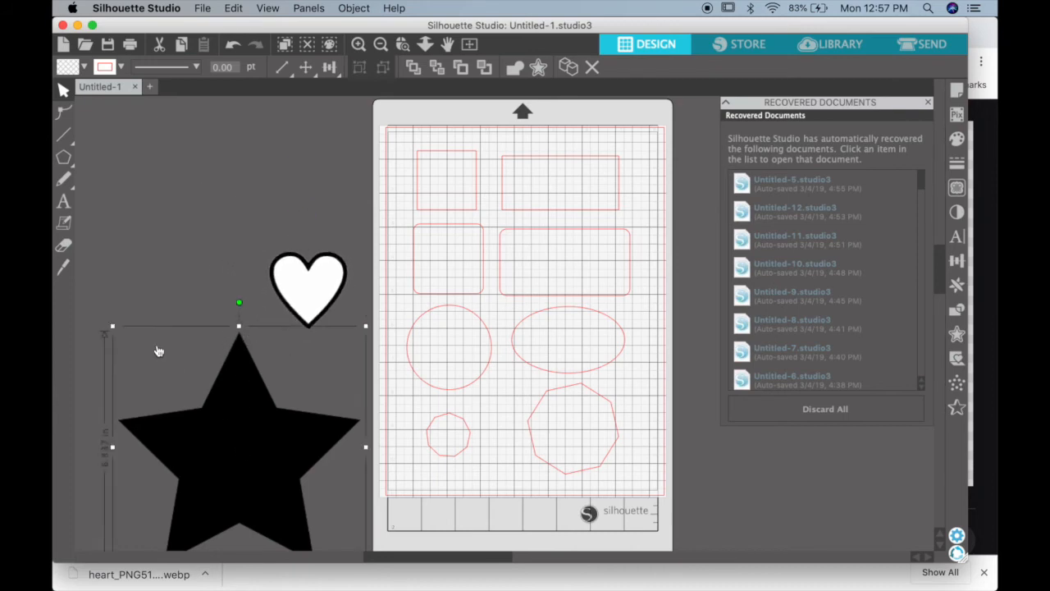
Scale the star down proportionally to about 3.29 in tall and deselect it.
left_click_drag(112, 325, 241, 438)
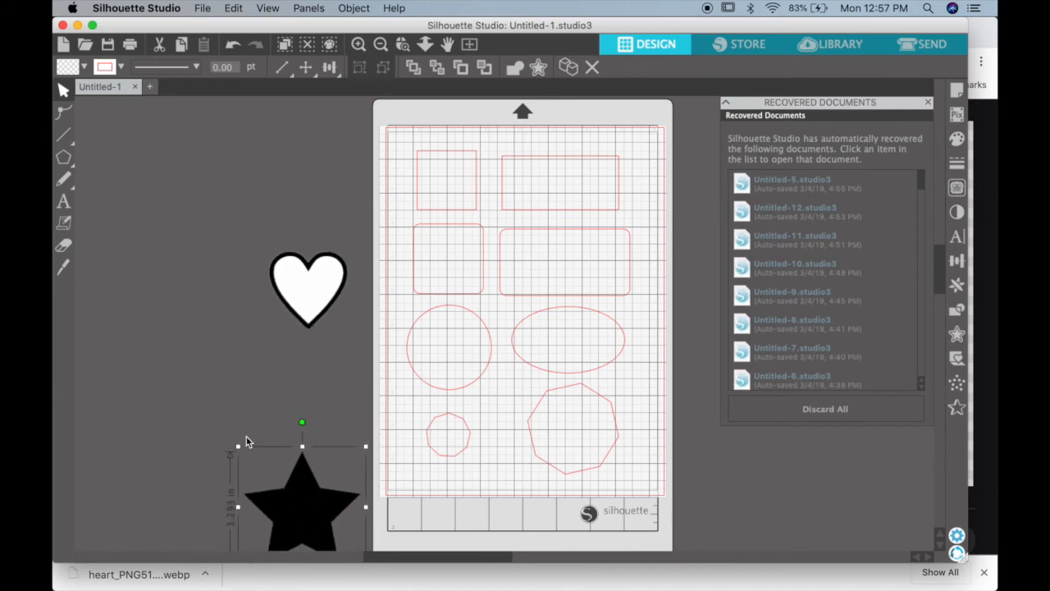
left_click(203, 396)
Swap the small polygon on the page for the heart, moving the polygon off the page and shifting the large polygon slightly right.
scroll(204, 397, "down", 3)
scroll(203, 397, "right", 4)
scroll(448, 352, "up", 1)
scroll(447, 353, "right", 1)
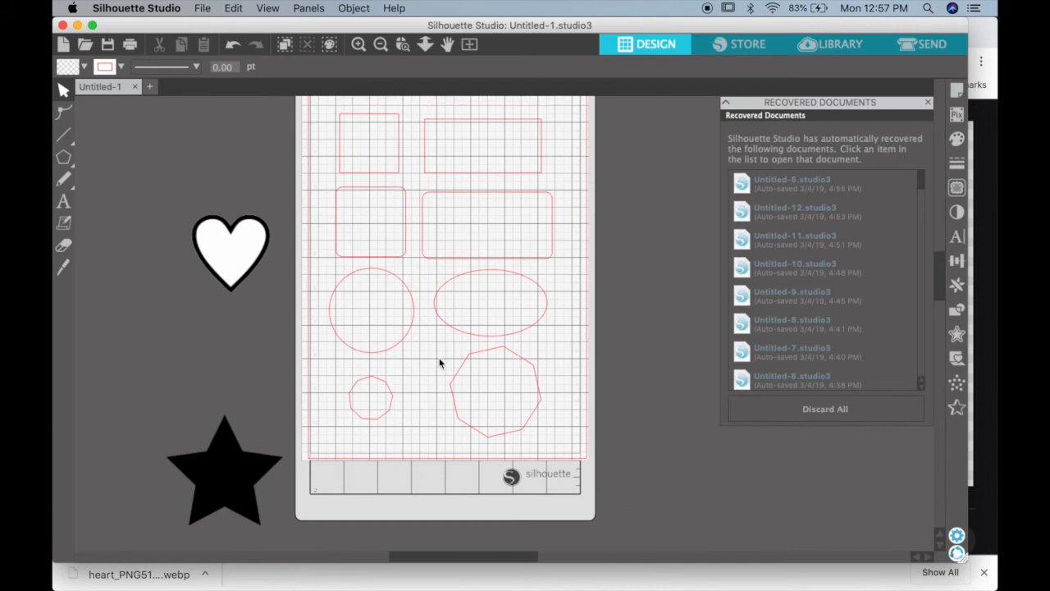
left_click_drag(522, 364, 546, 359)
left_click_drag(249, 231, 426, 390)
left_click_drag(363, 386, 229, 344)
left_click_drag(433, 403, 389, 410)
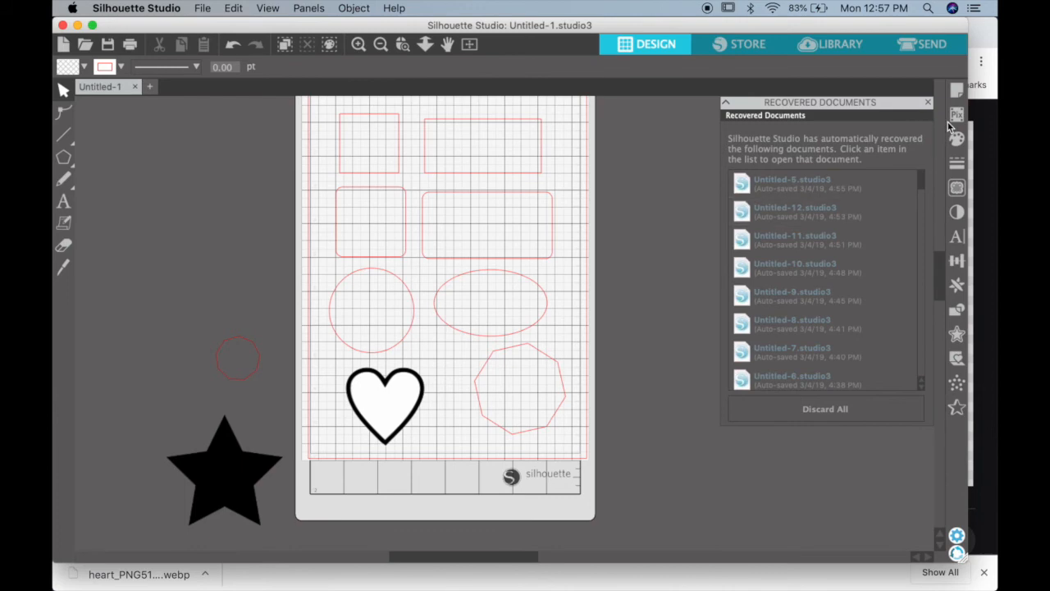
Trace the heart's outer edge with an 85% threshold and delete the original heart image.
left_click(957, 188)
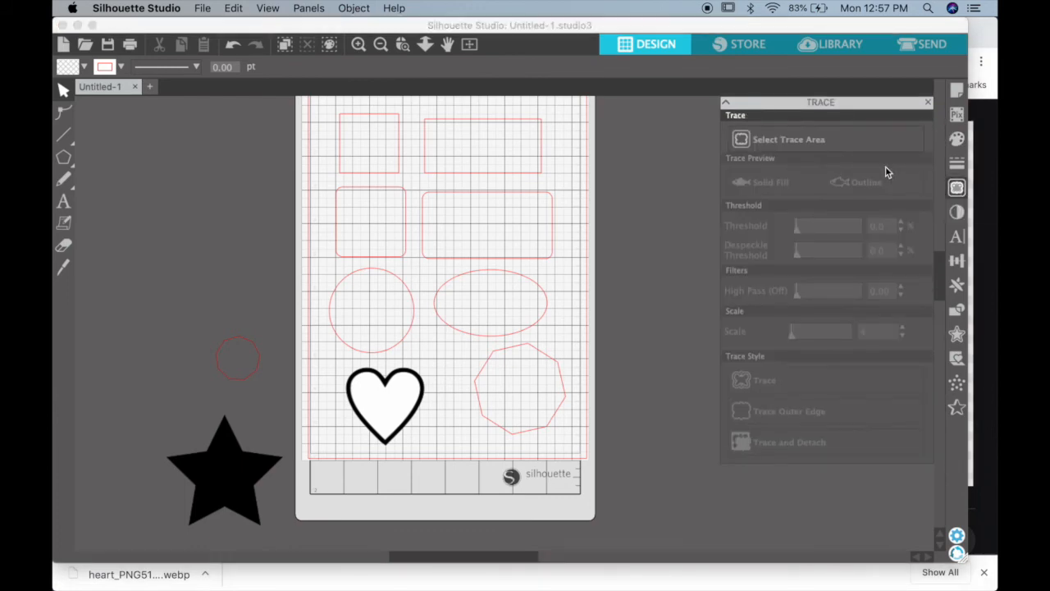
left_click(772, 140)
left_click_drag(325, 359, 440, 453)
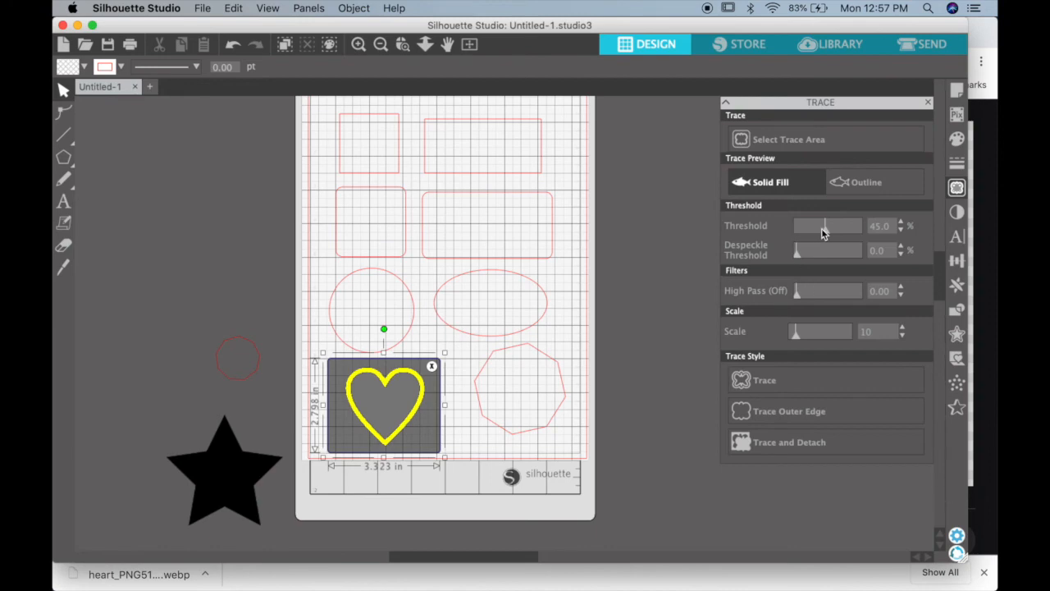
left_click_drag(824, 233, 823, 233)
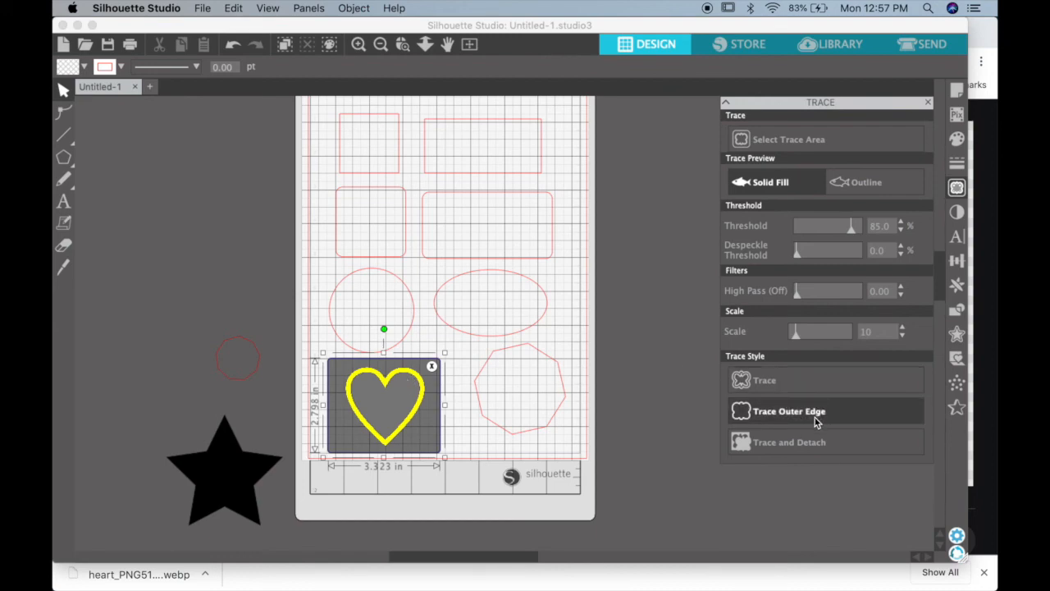
left_click(777, 412)
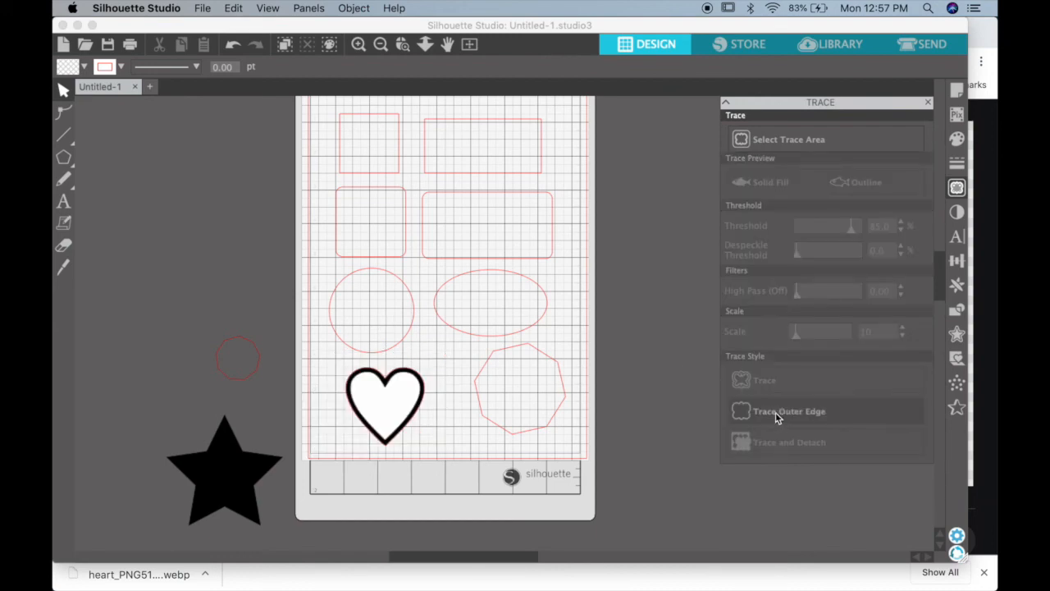
left_click(380, 407)
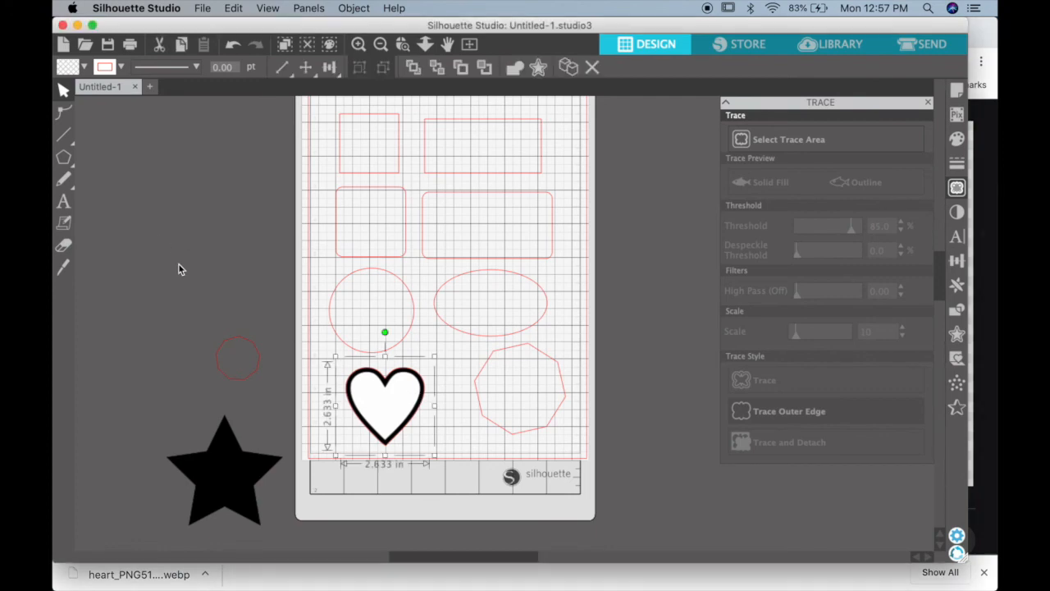
key("Delete")
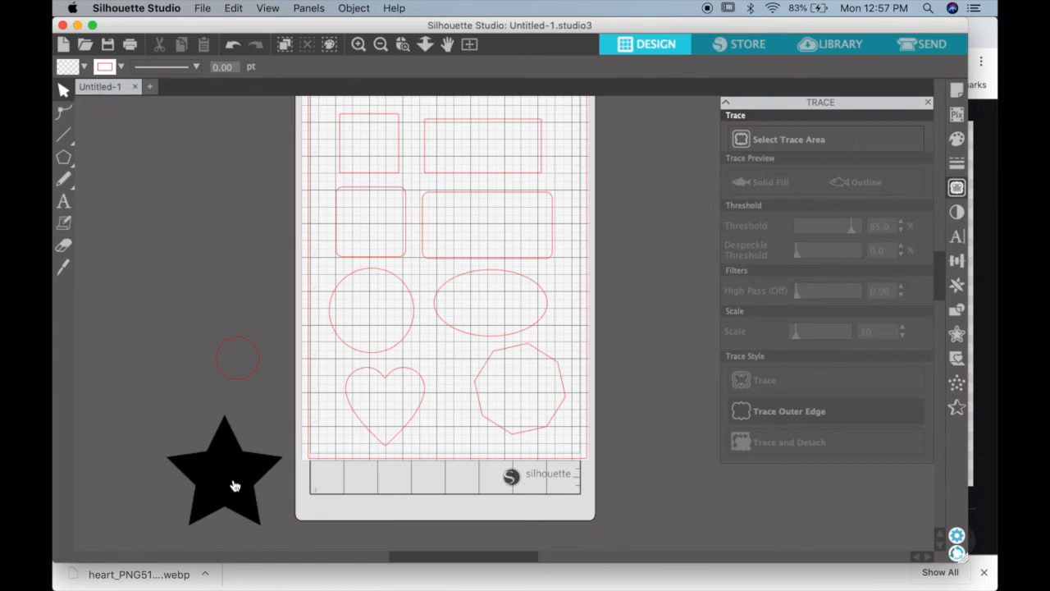
Move the wide rounded rectangle off the page, to its left.
scroll(283, 389, "up", 2)
left_click(501, 216)
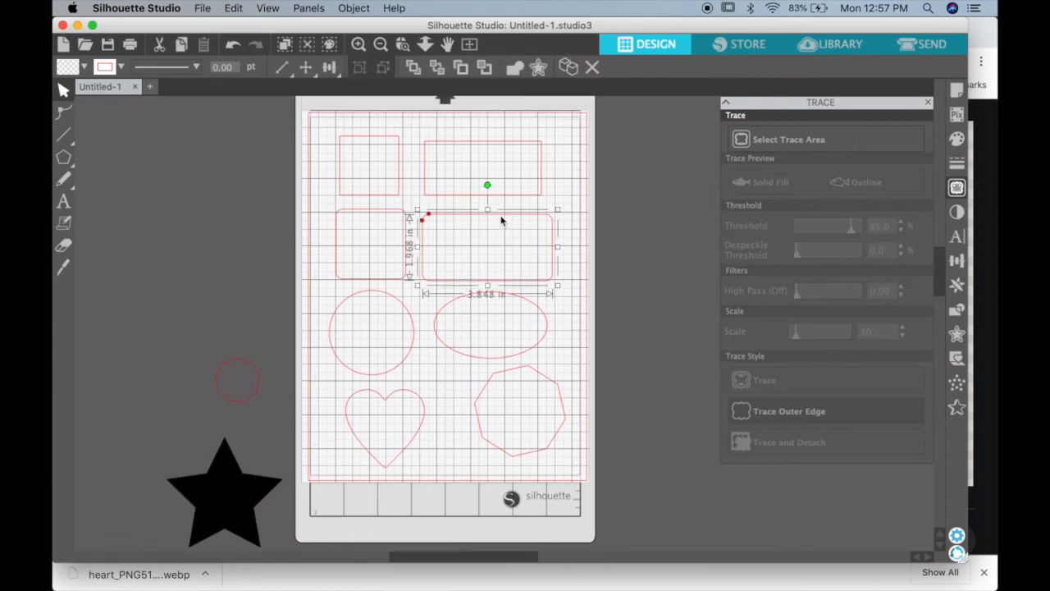
left_click_drag(525, 220, 197, 217)
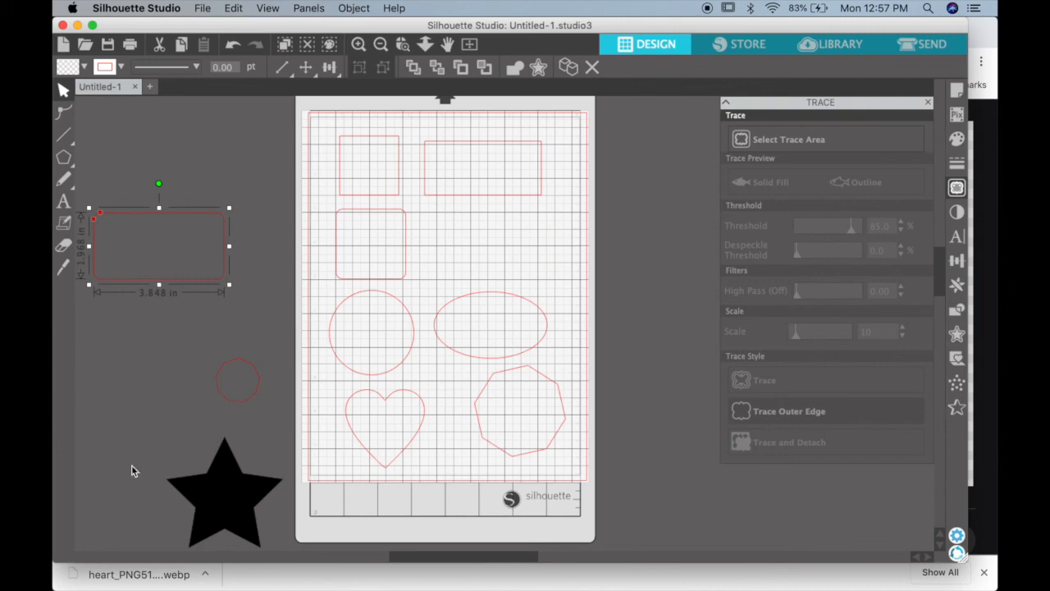
Place the star between the wide rectangle and the ellipse, scaled down proportionally to about 2.44 in wide.
left_click_drag(206, 497, 493, 255)
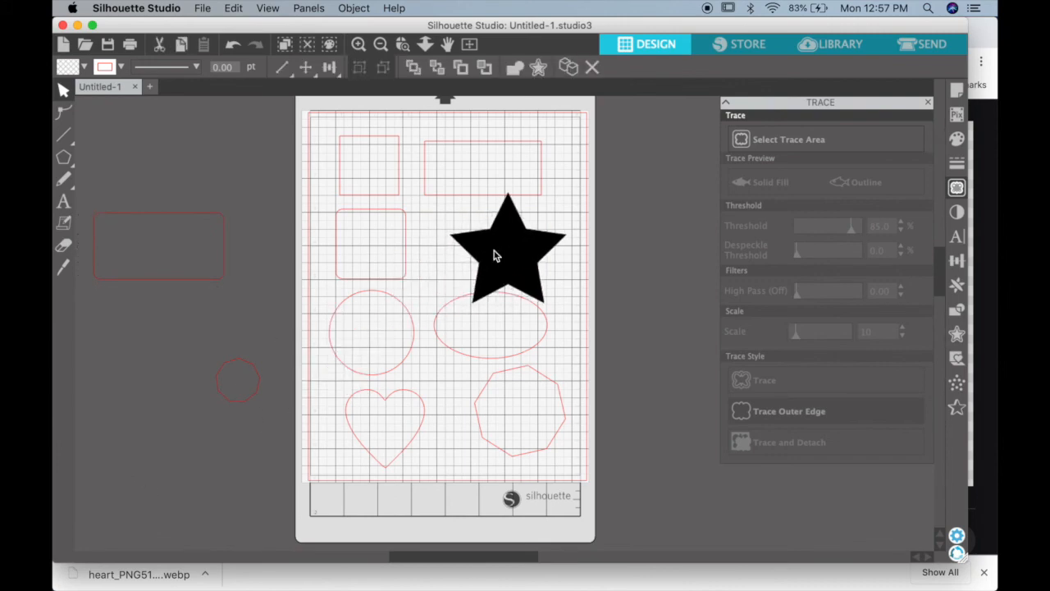
left_click_drag(572, 187, 535, 219)
left_click_drag(500, 271, 500, 250)
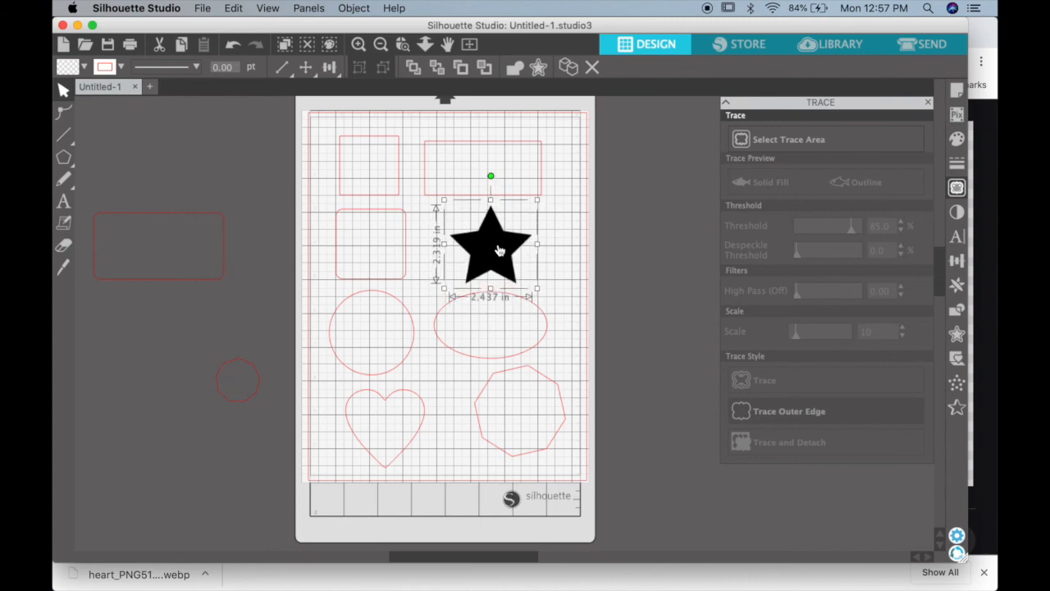
left_click(629, 303)
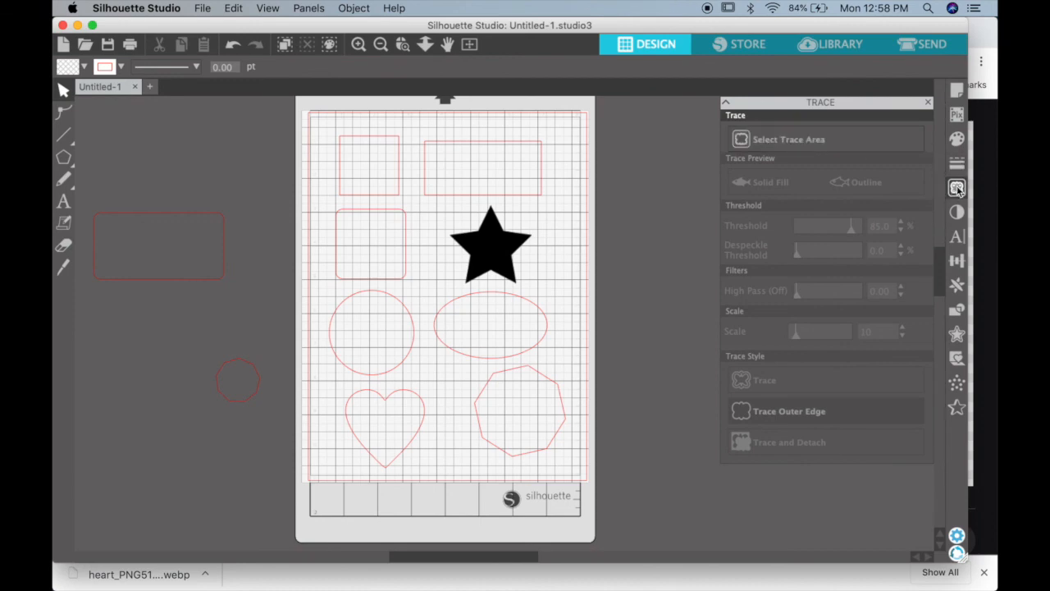
Trace the star's outer edge with a 94% threshold and delete the original star image.
left_click(755, 144)
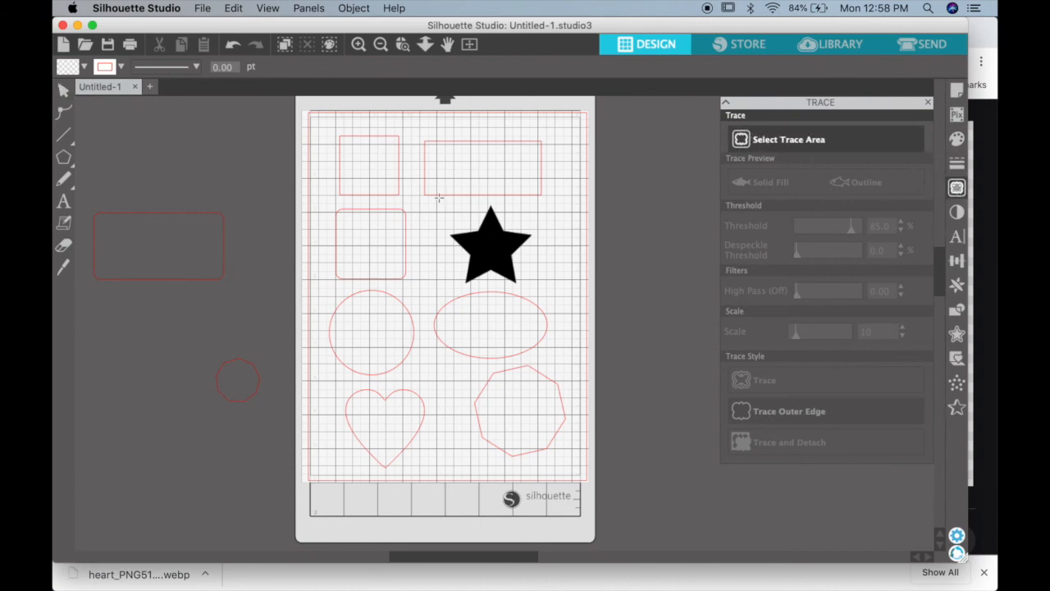
mouse_move(434, 200)
left_mouse_down()
mouse_move(527, 257)
mouse_move(539, 290)
left_mouse_up()
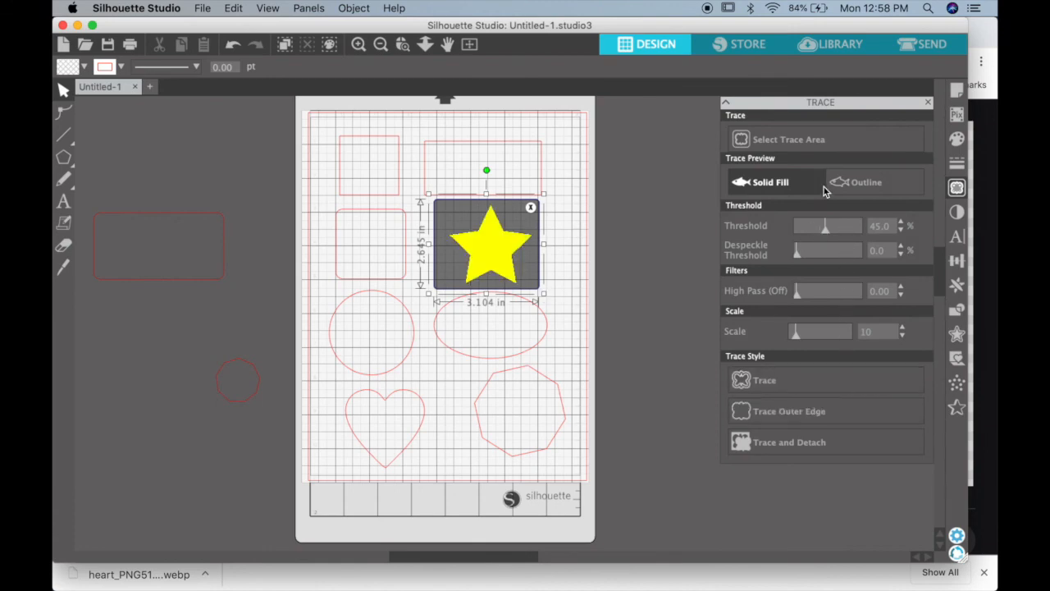
mouse_move(864, 229)
left_mouse_down()
mouse_move(793, 236)
mouse_move(858, 236)
left_mouse_up()
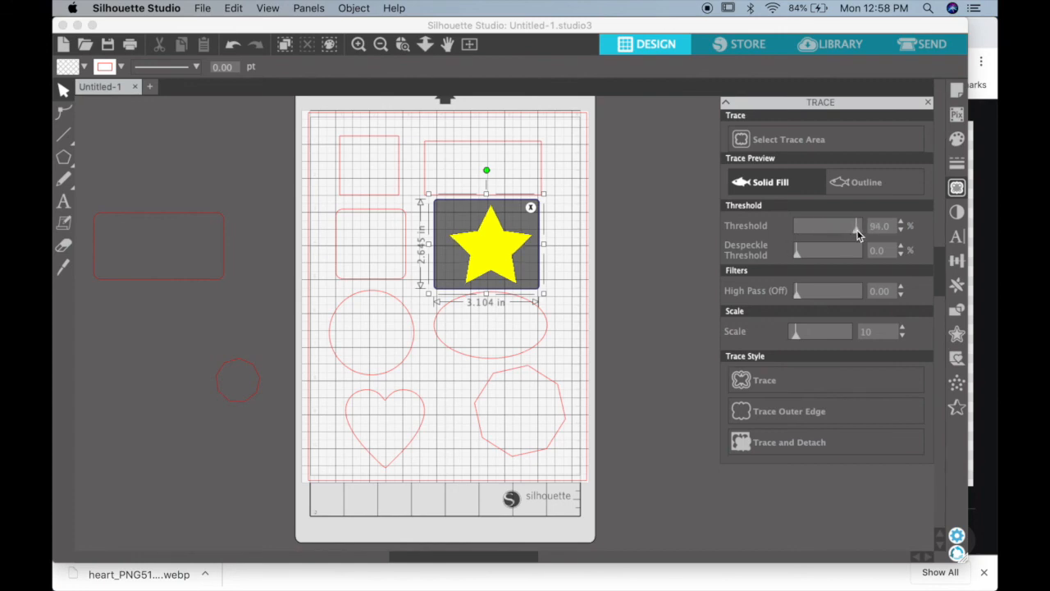
left_click(782, 413)
left_click(496, 252)
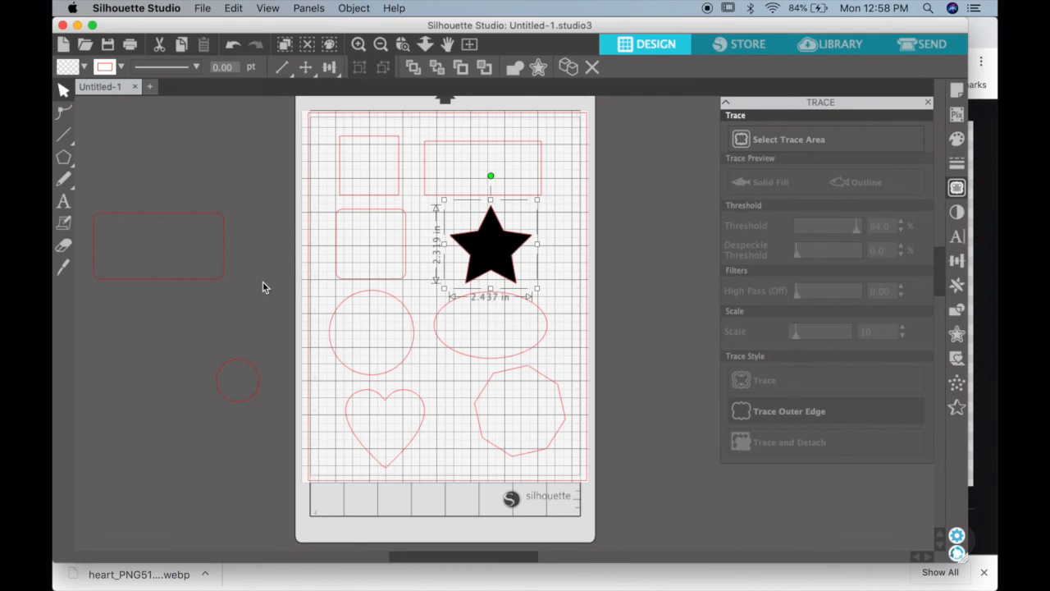
key("Delete")
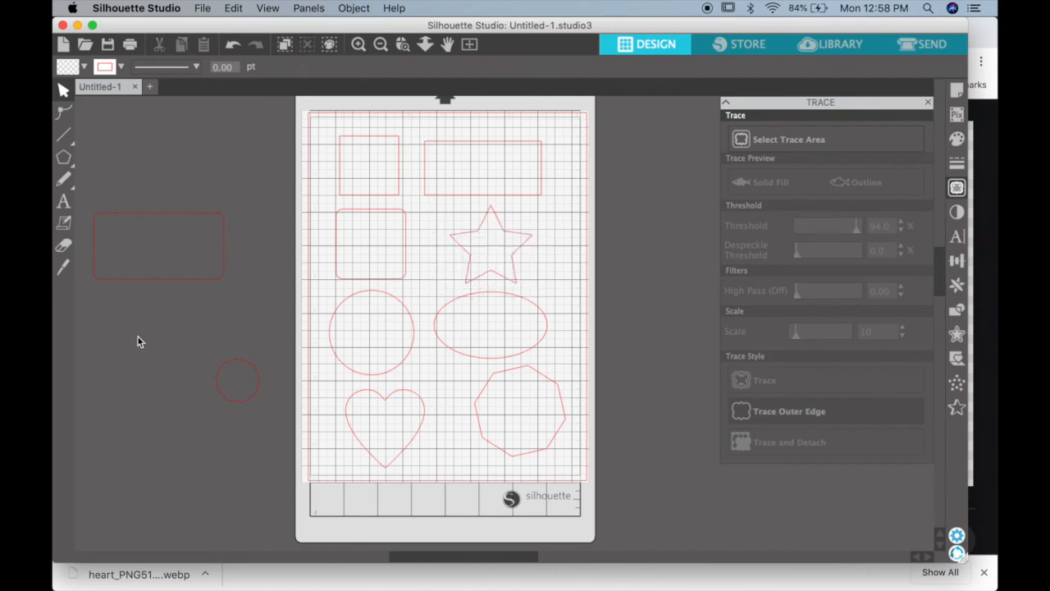